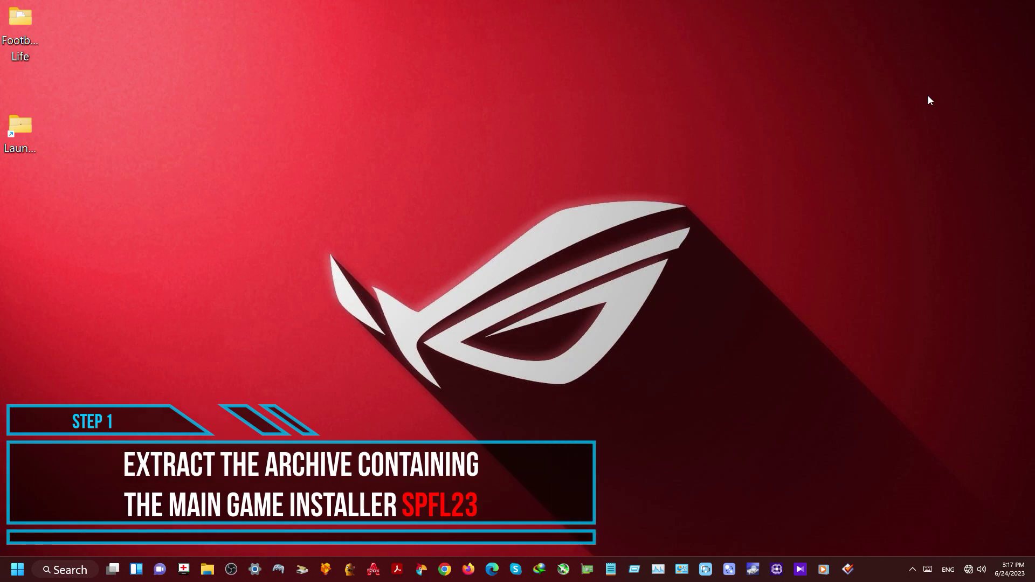
Run SPFL23_setup from the desktop's Football Life folder as administrator and advance past the installer's welcome and Features pages
double_click(27, 31)
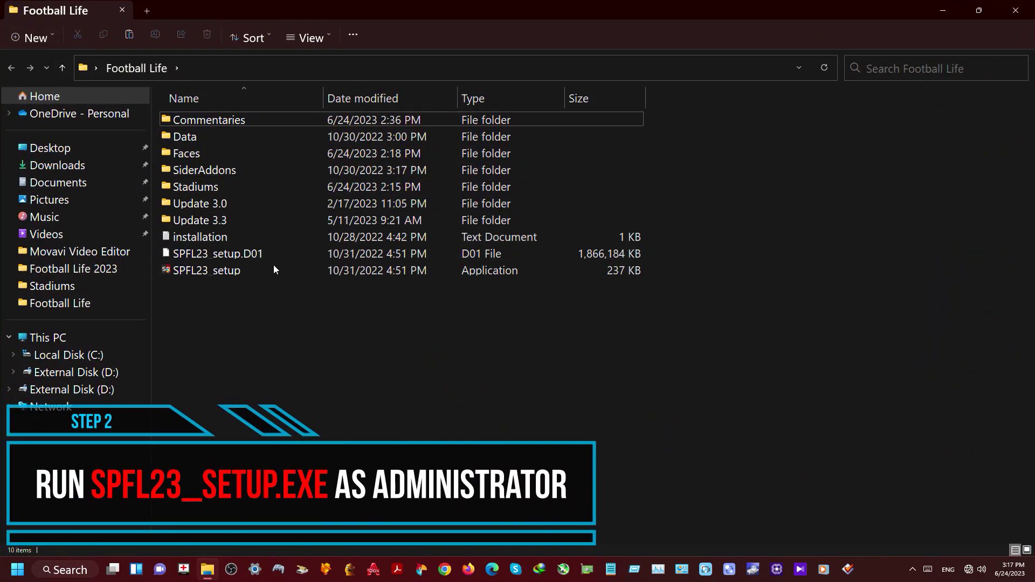
right_click(219, 271)
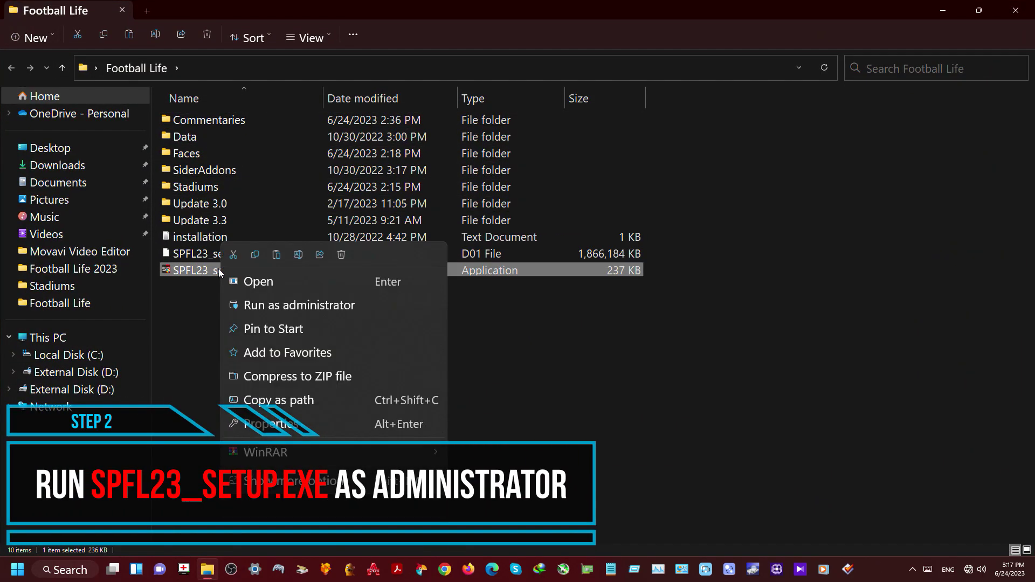
left_click(291, 313)
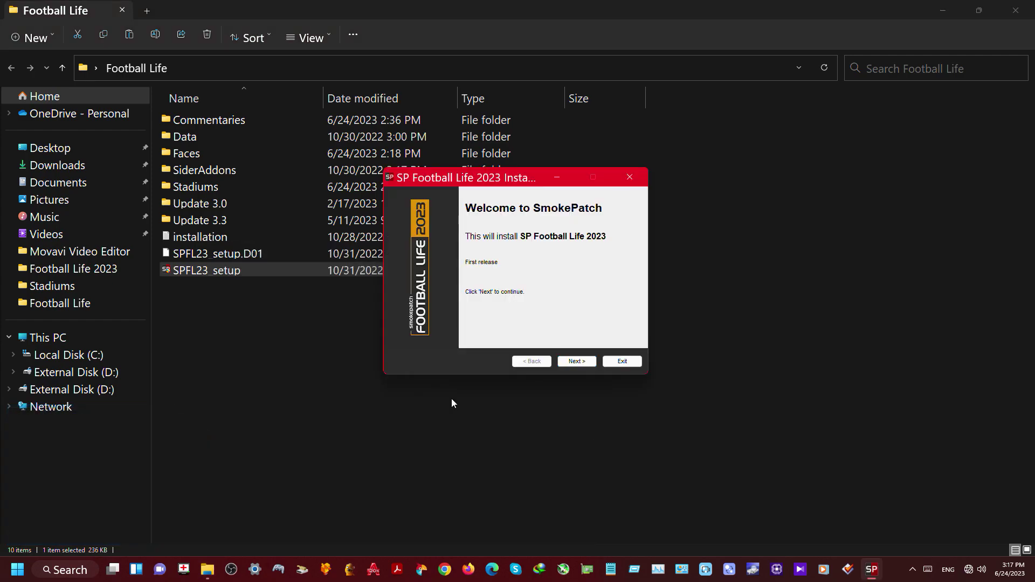
left_click(573, 362)
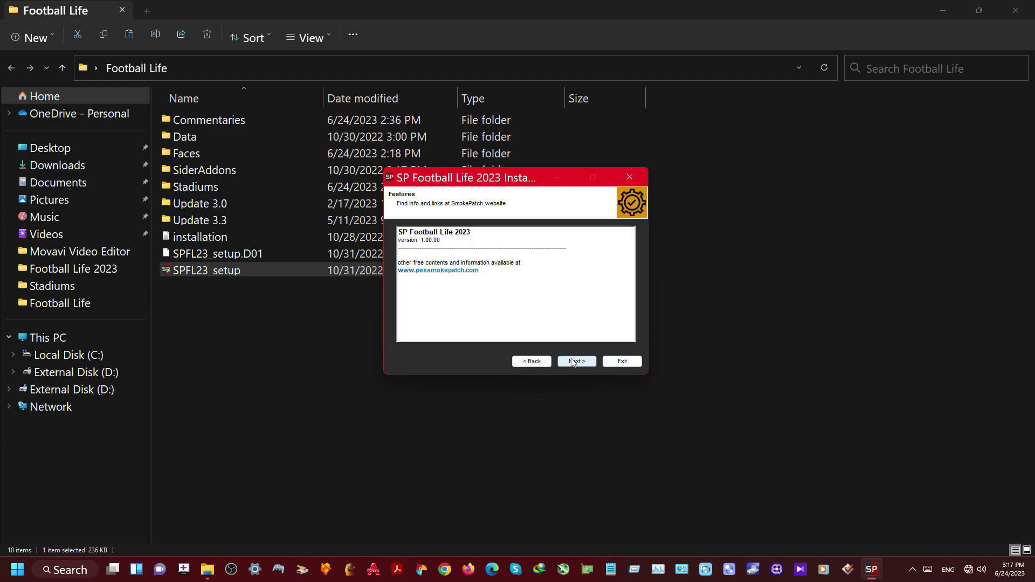
left_click(572, 362)
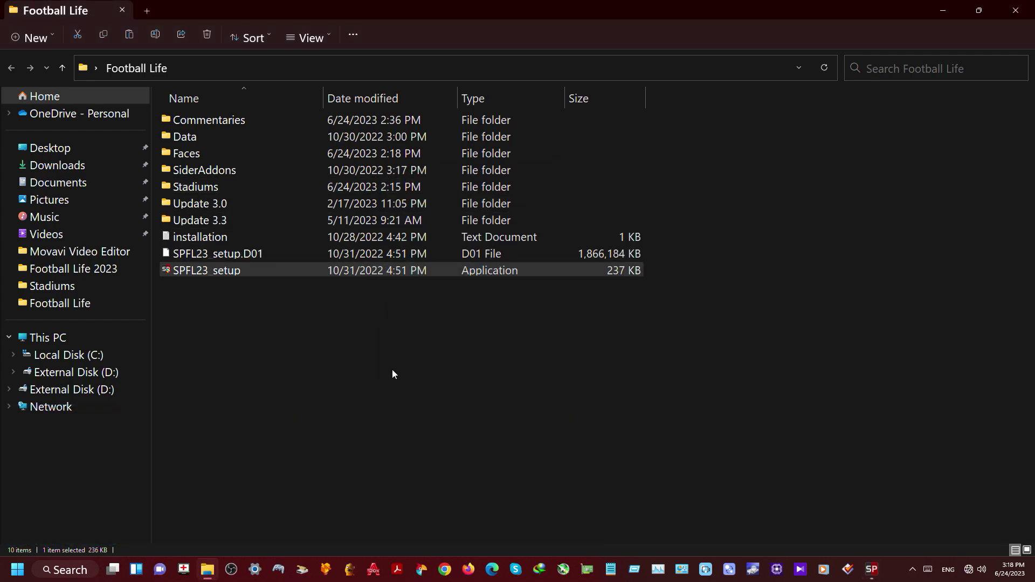
right_click(299, 412)
left_click(371, 402)
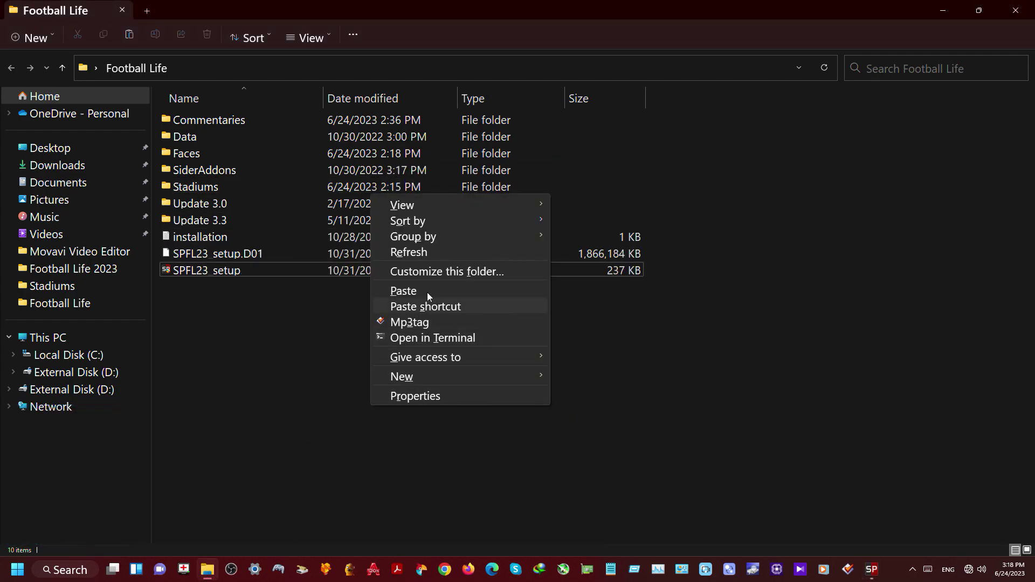
left_click(432, 256)
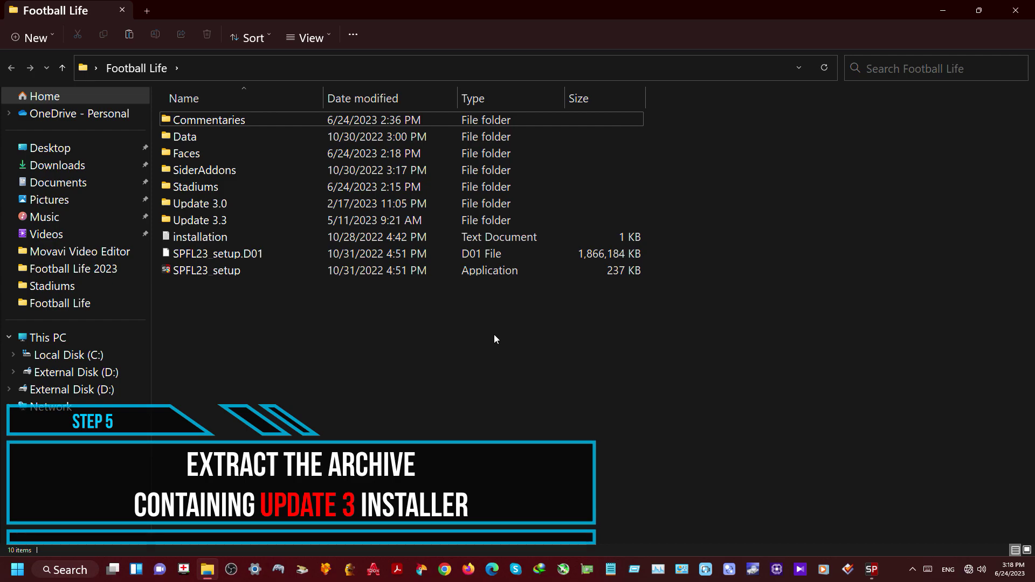
Run SPFL23_300 from the Update 3.0 folder as administrator and advance its installer to the installation folder page
double_click(221, 205)
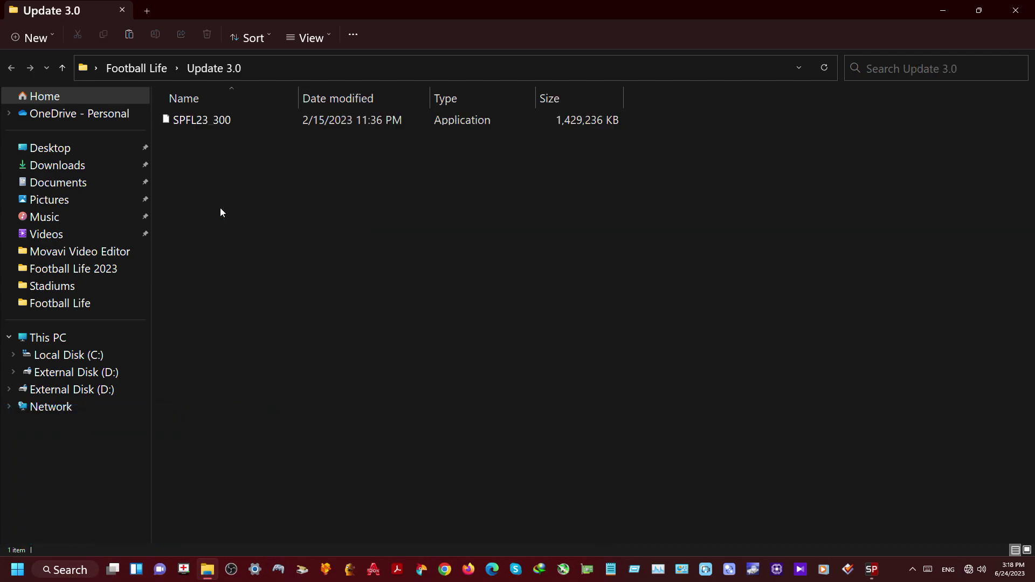
right_click(196, 124)
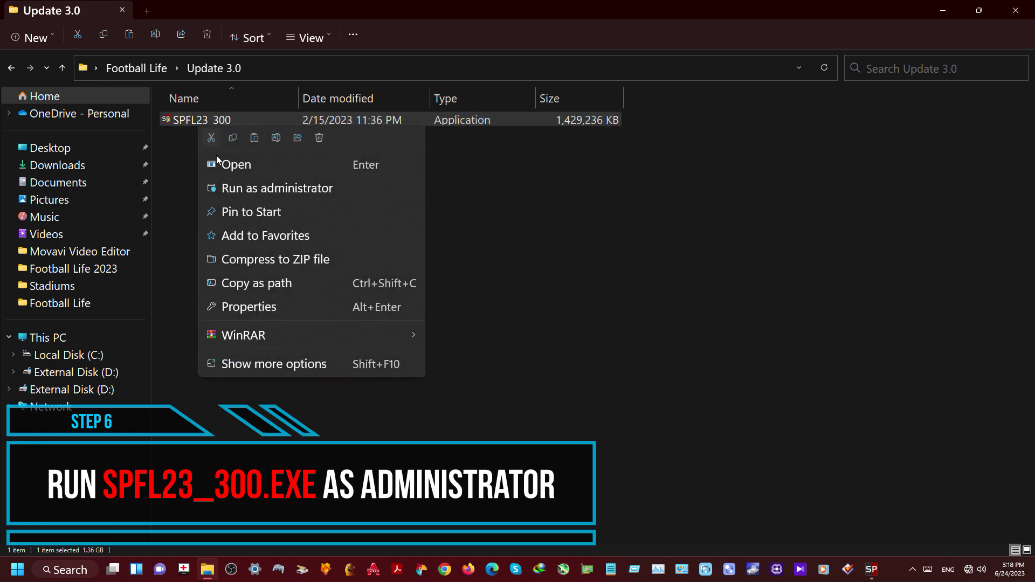
left_click(240, 188)
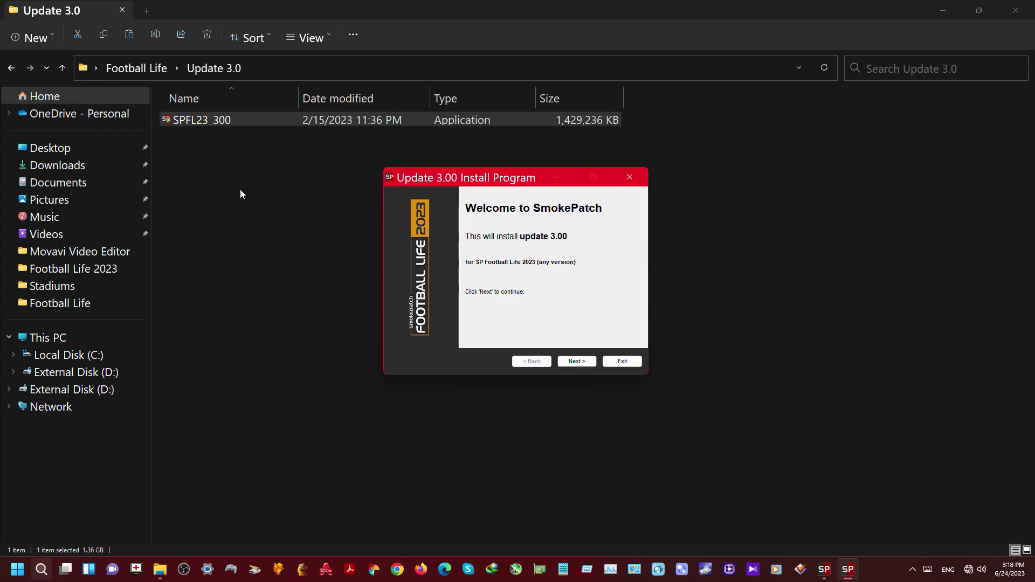
left_click(577, 361)
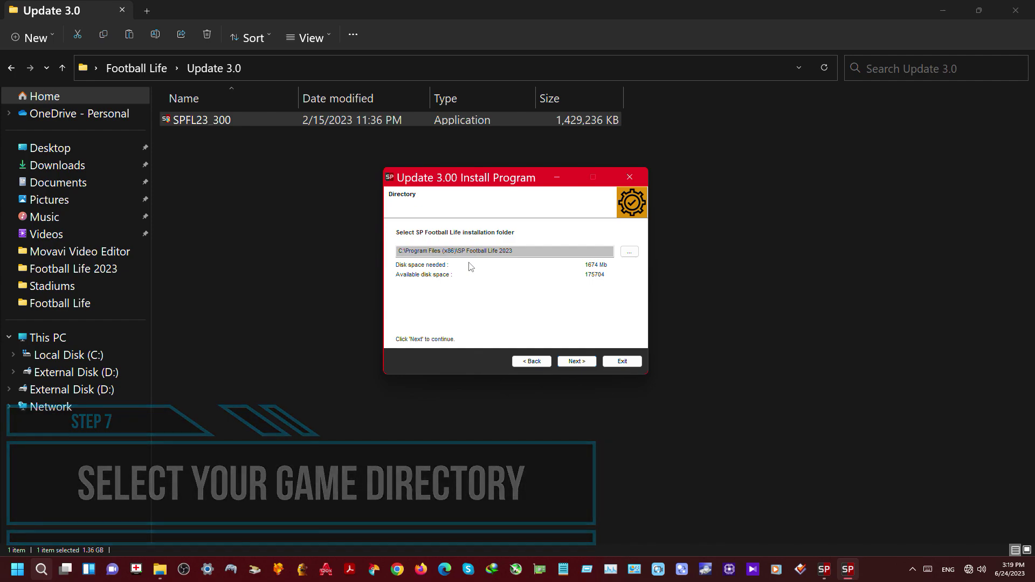
left_click(576, 362)
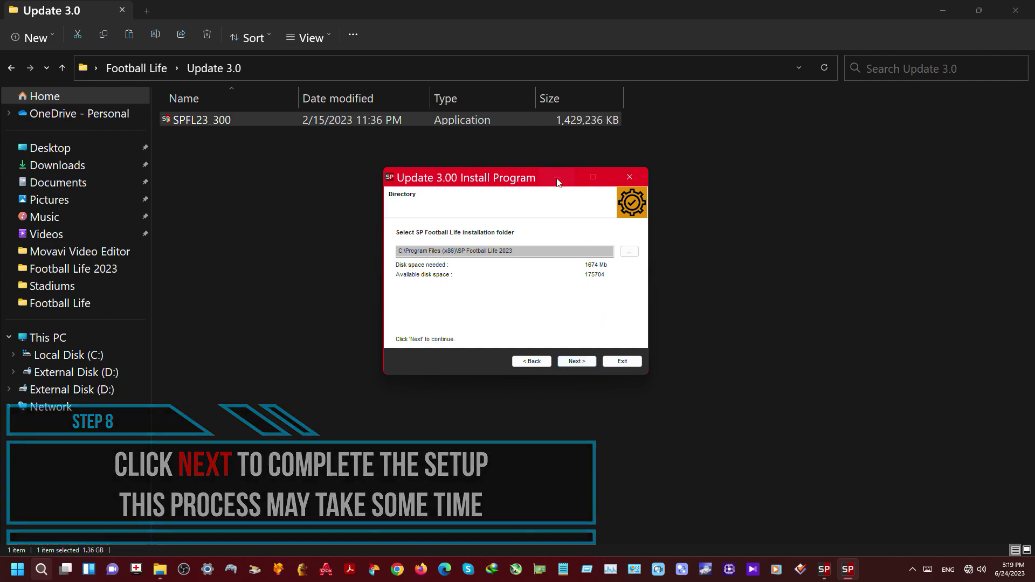
left_click(395, 292)
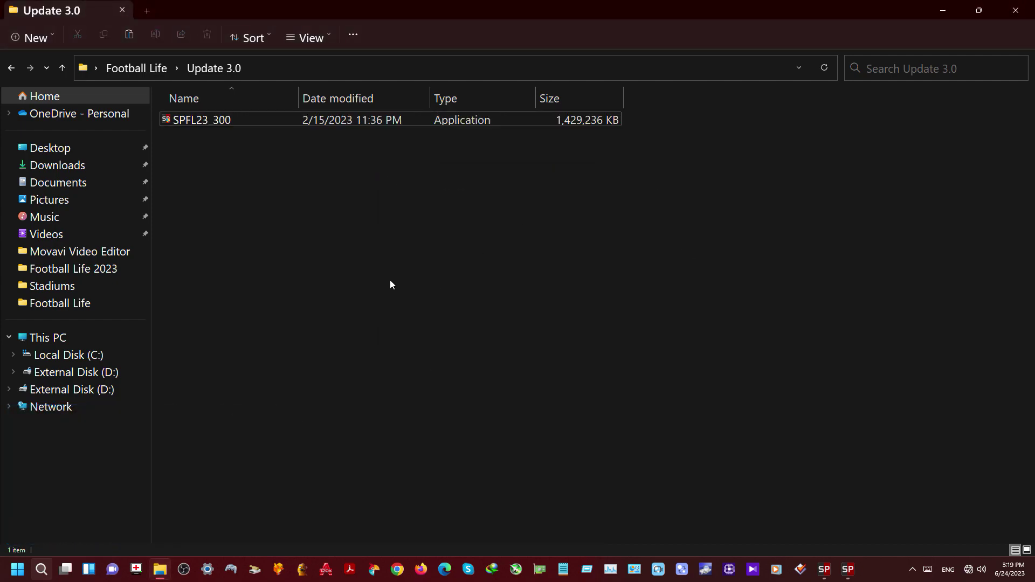
Return to the Football Life folder and refresh its file listing
left_click(63, 68)
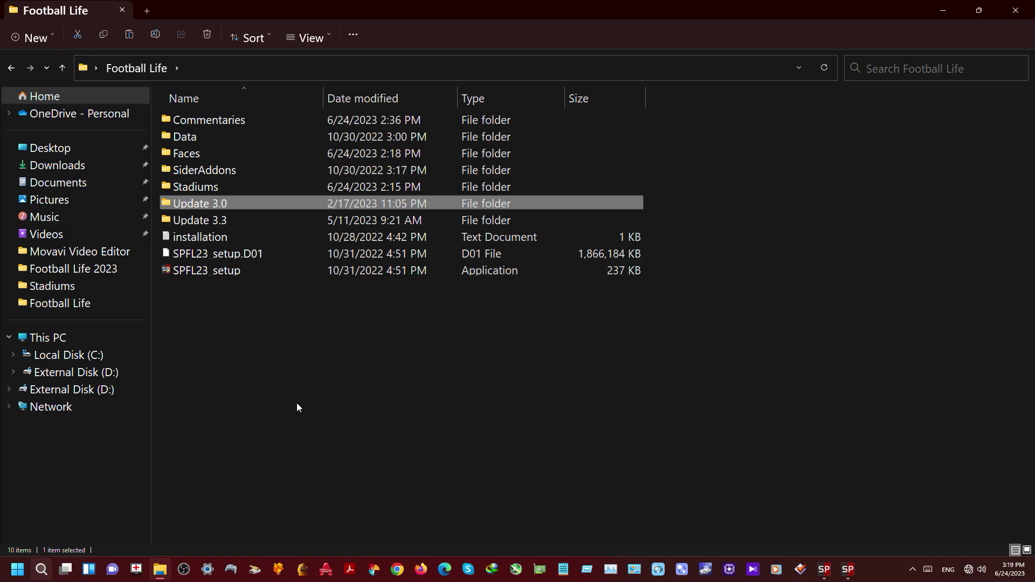
right_click(296, 416)
left_click(348, 410)
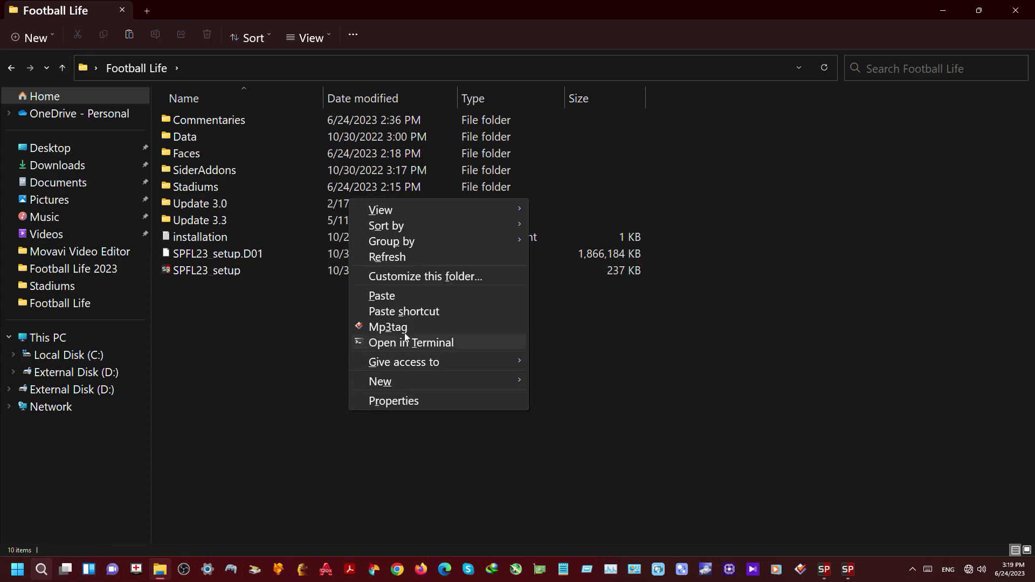
left_click(418, 261)
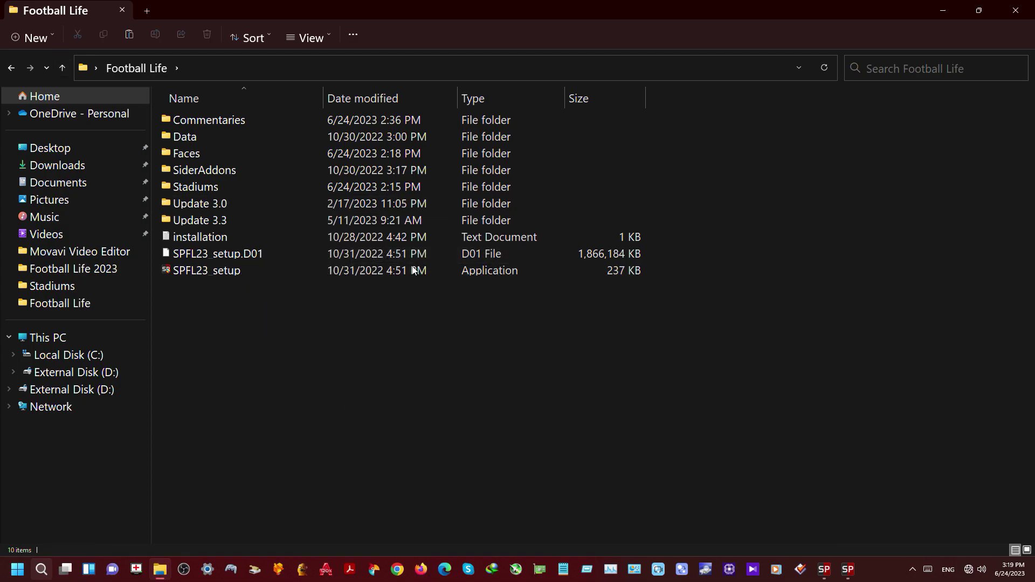
Run SPFL23_330 from the Update 3.3 folder as administrator and advance its installer to the installation folder page
double_click(235, 219)
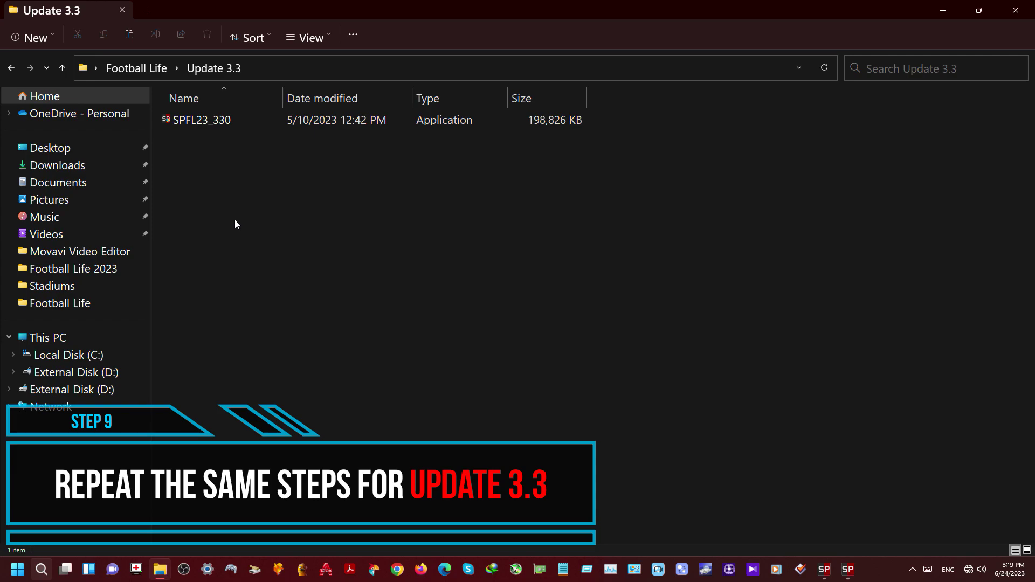
right_click(208, 125)
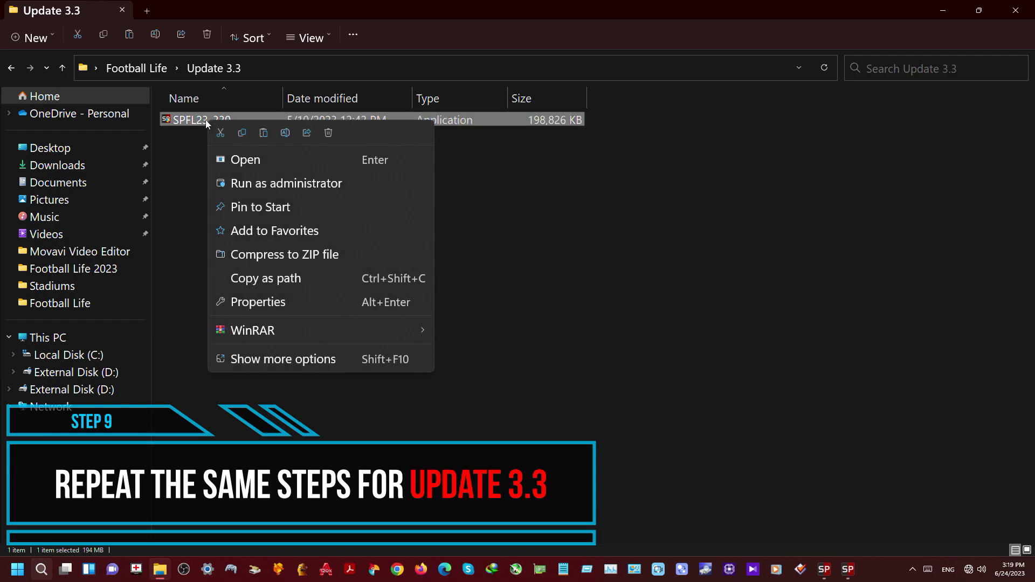
left_click(259, 184)
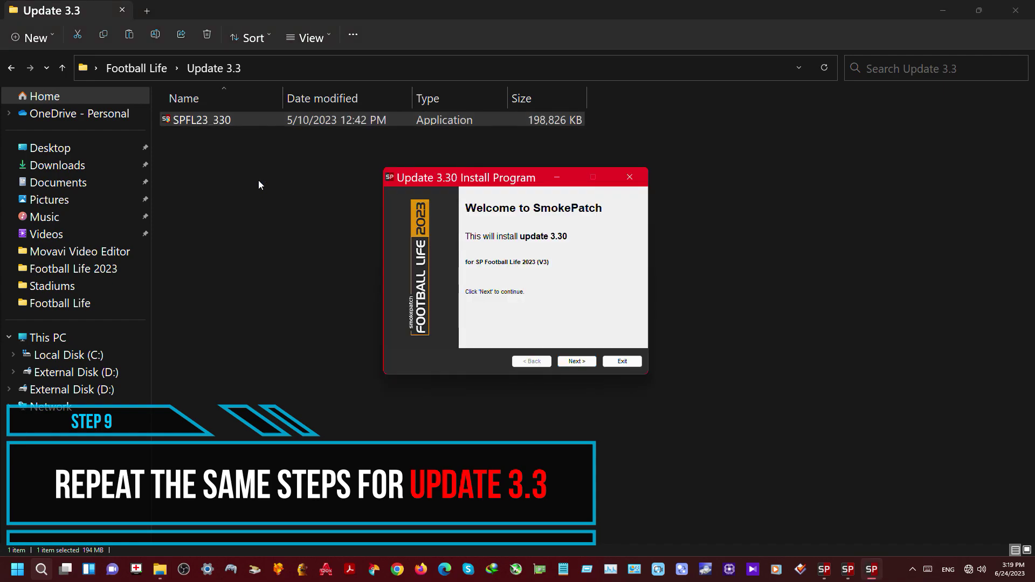
left_click(578, 366)
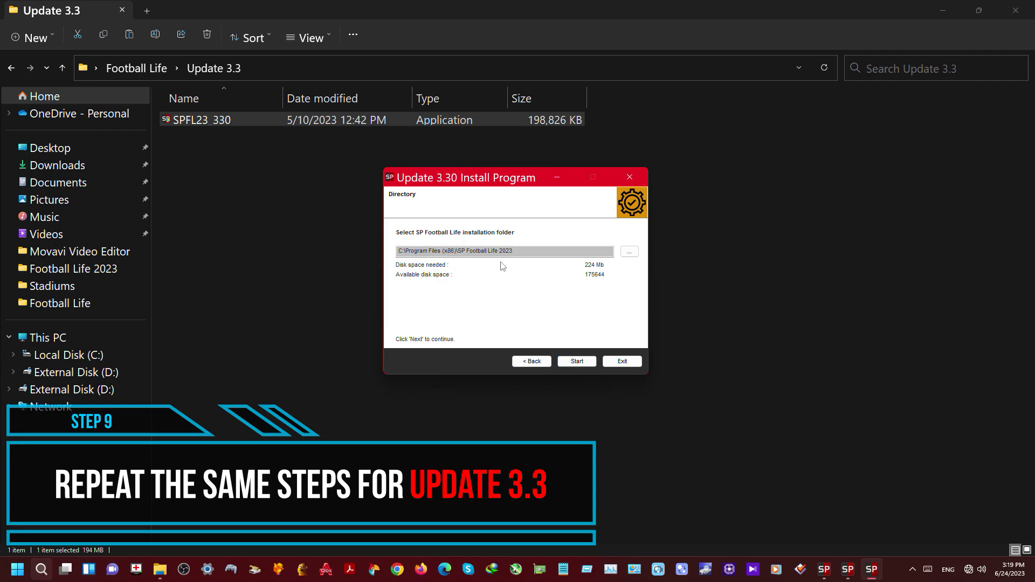
left_click(577, 363)
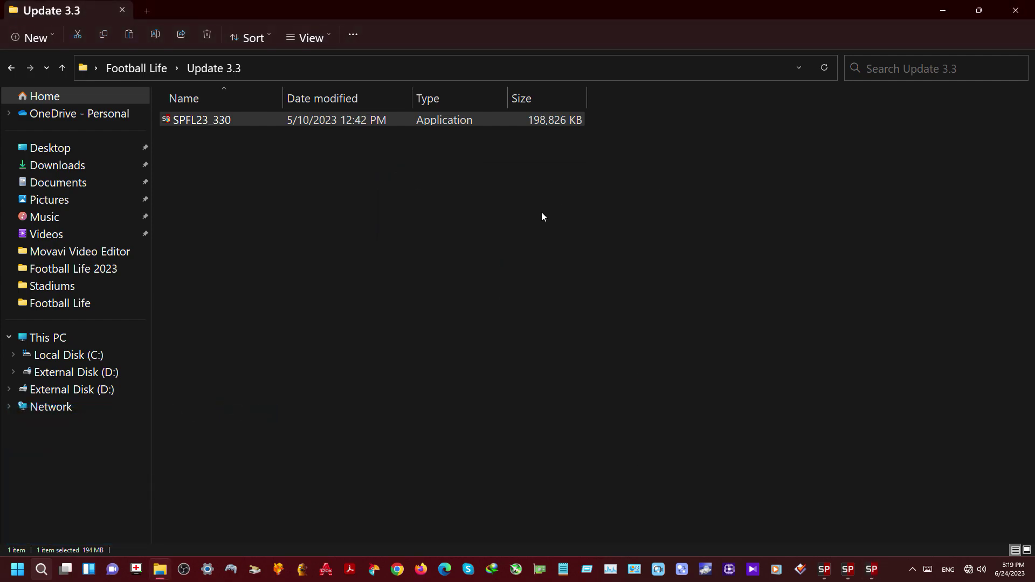
Refresh the Update 3.3 folder, go back up to the Football Life folder and refresh that listing too
right_click(361, 376)
left_click(413, 367)
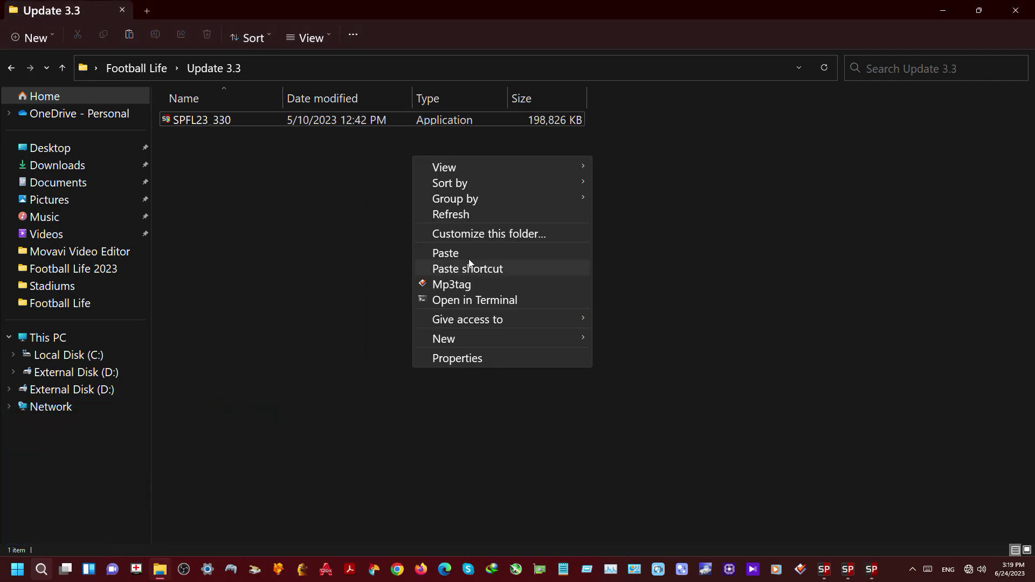
left_click(467, 219)
left_click(63, 69)
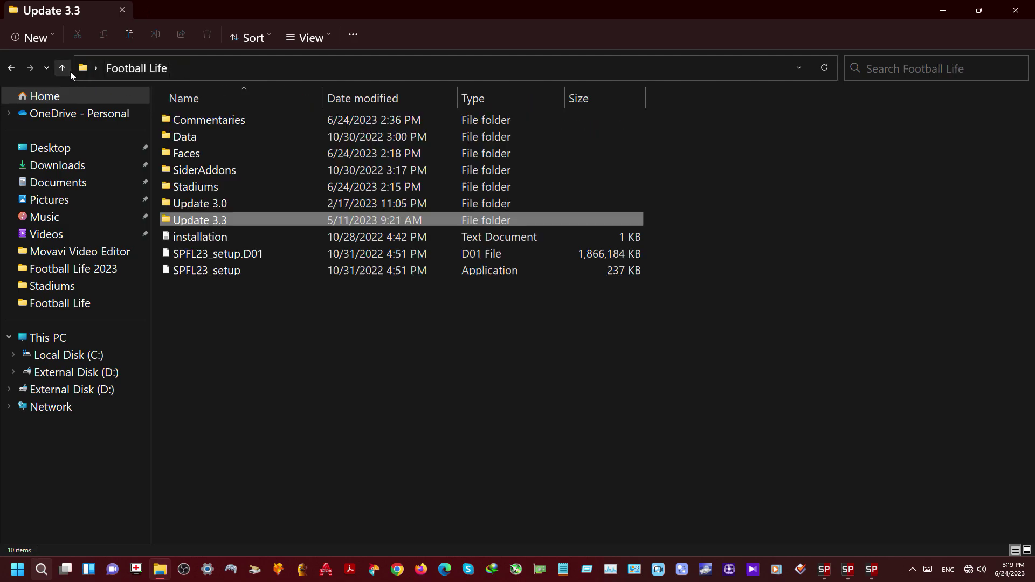
right_click(279, 426)
left_click(317, 416)
left_click(358, 257)
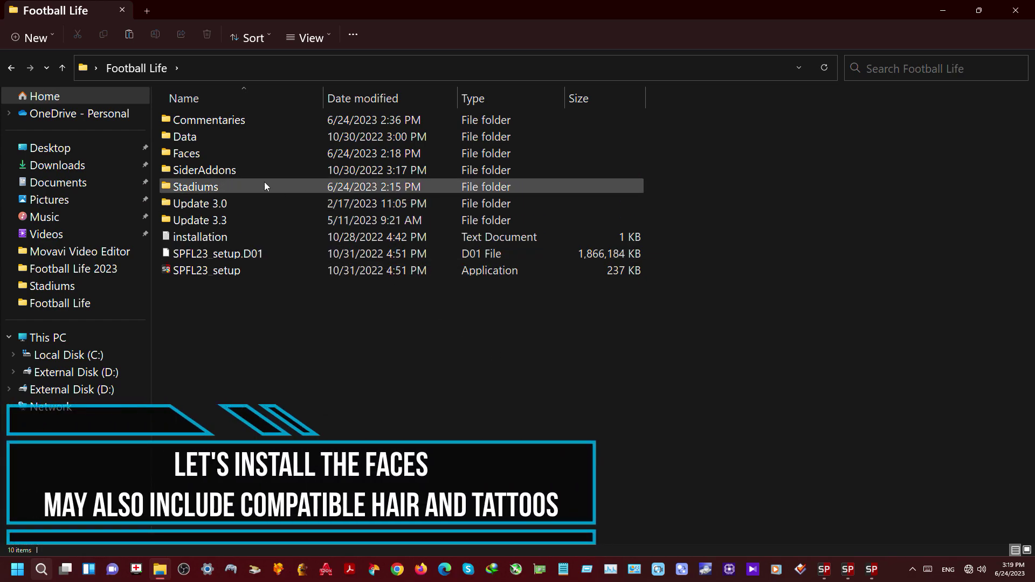
Copy the four files 01_smkdb_fa1.cpk to 01_smkdb_fa4.cpk from the FL_faces folder inside Faces
double_click(215, 154)
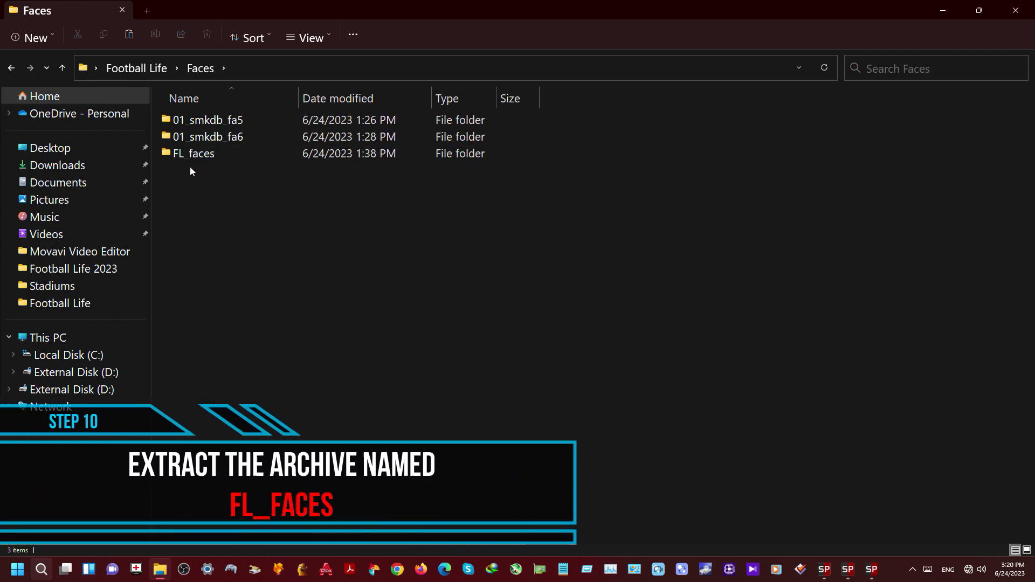
left_click(229, 156)
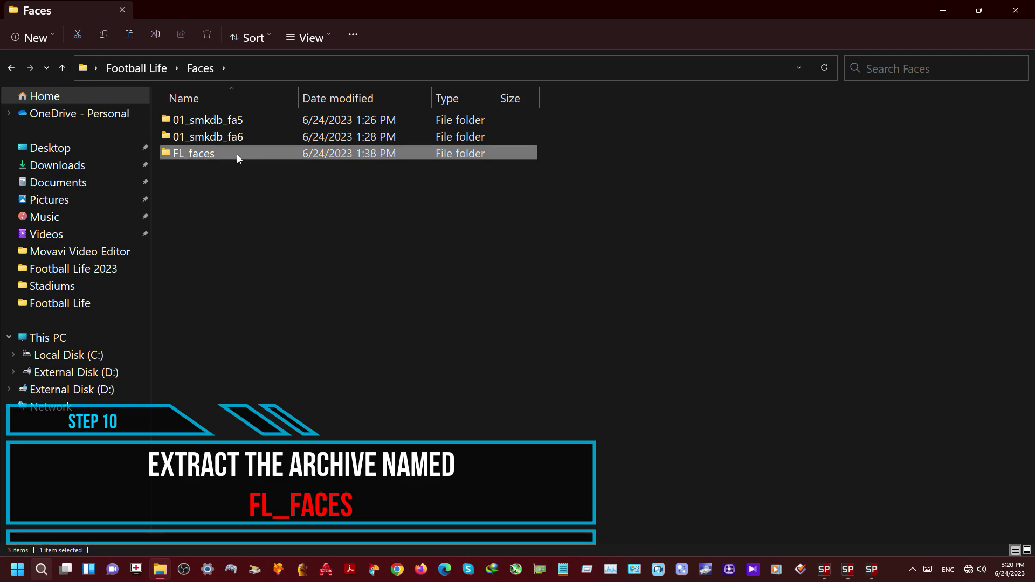
double_click(207, 155)
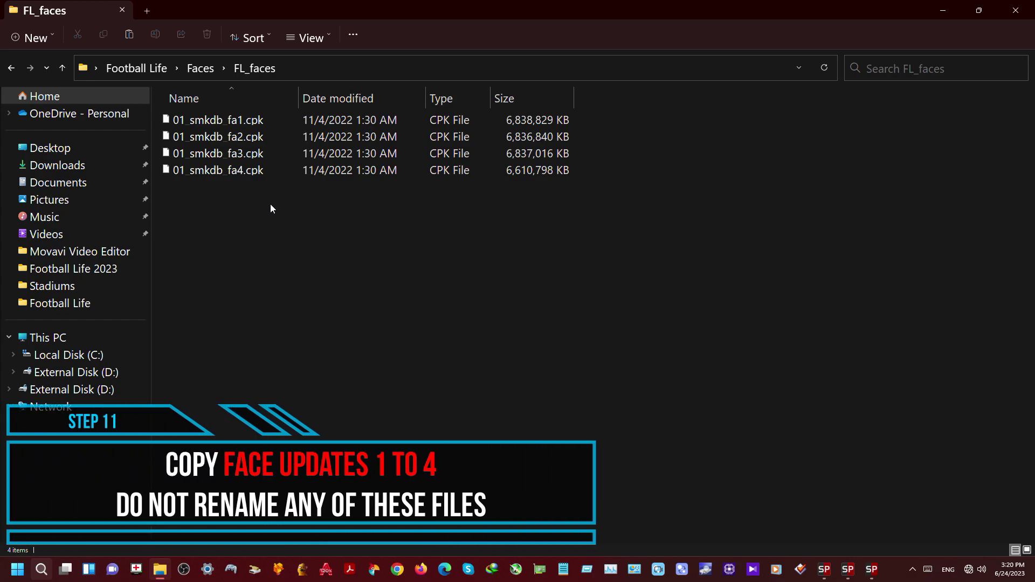
left_click_drag(270, 203, 241, 118)
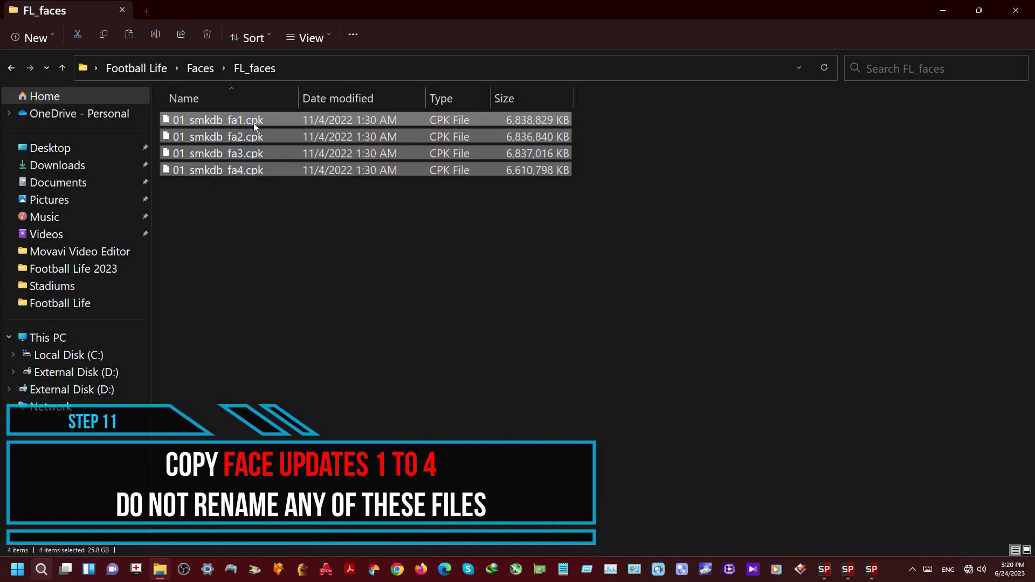
right_click(255, 124)
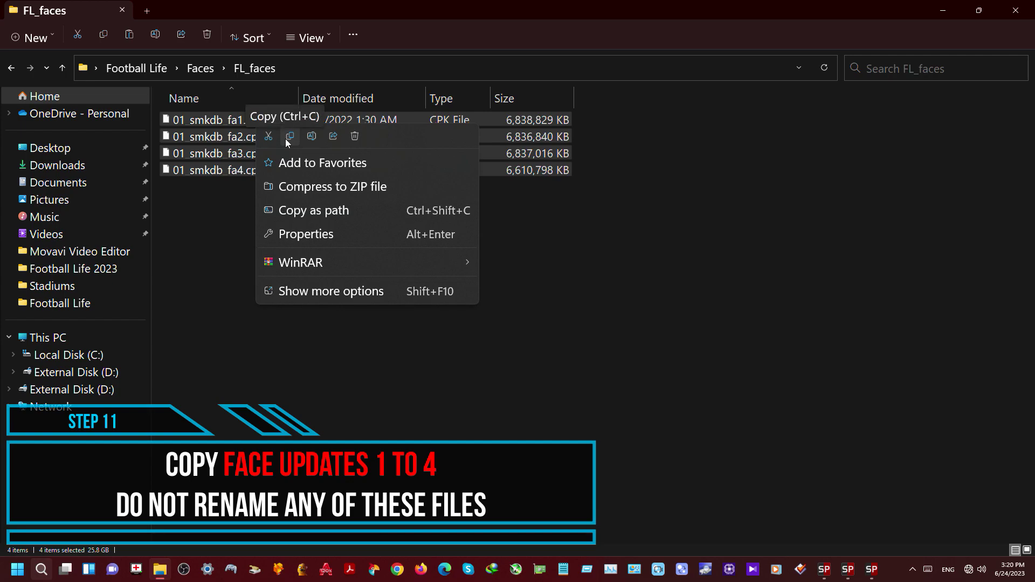
left_click(290, 137)
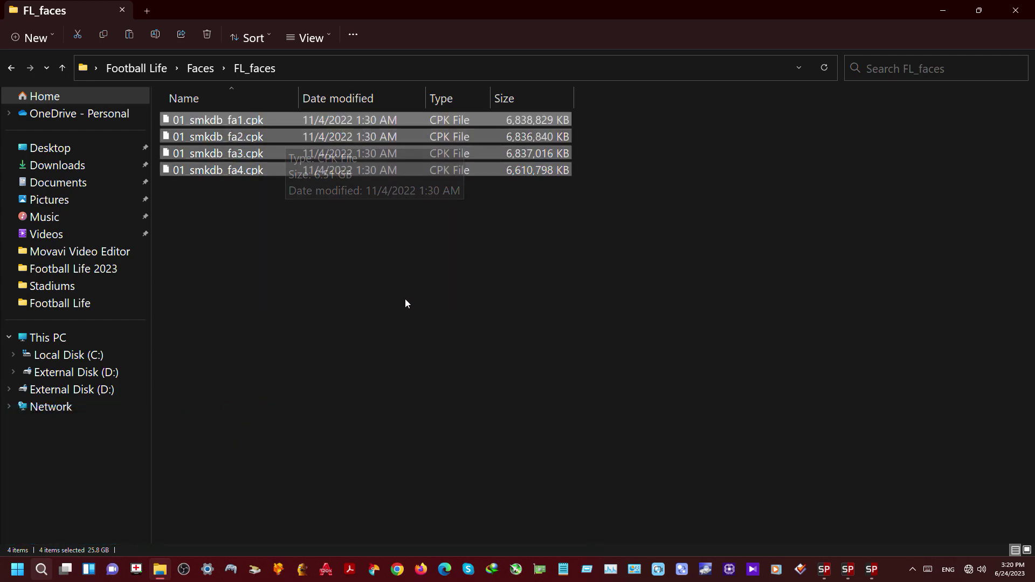
Try to paste the four copied face files into the download folder inside the game's Launcher folder
left_click(943, 10)
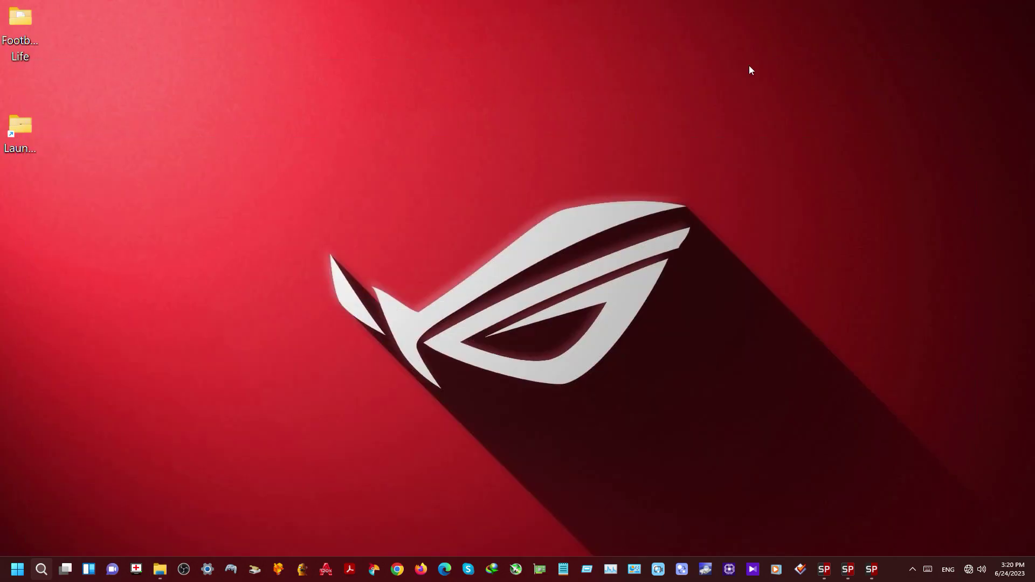
double_click(27, 130)
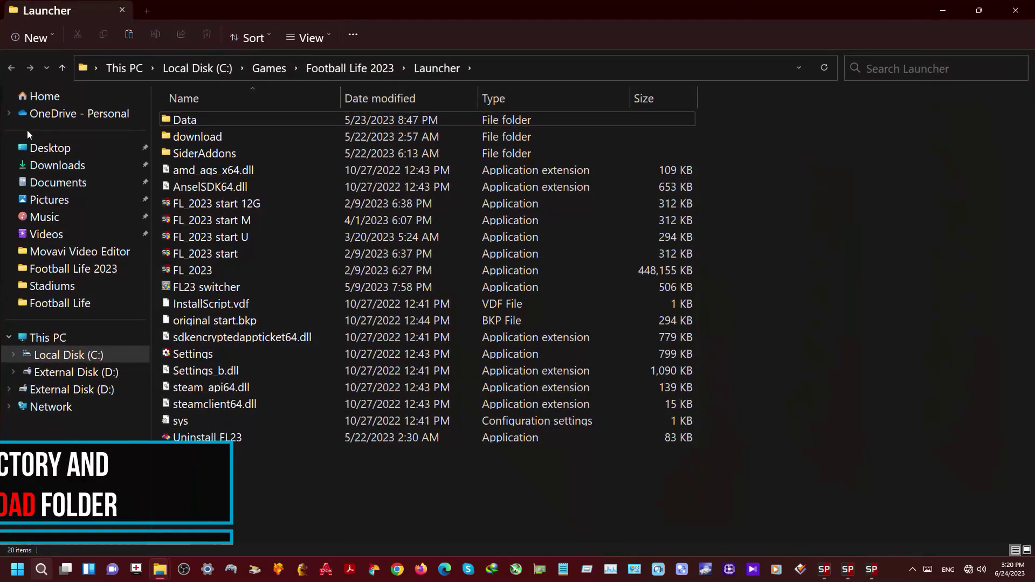
double_click(195, 138)
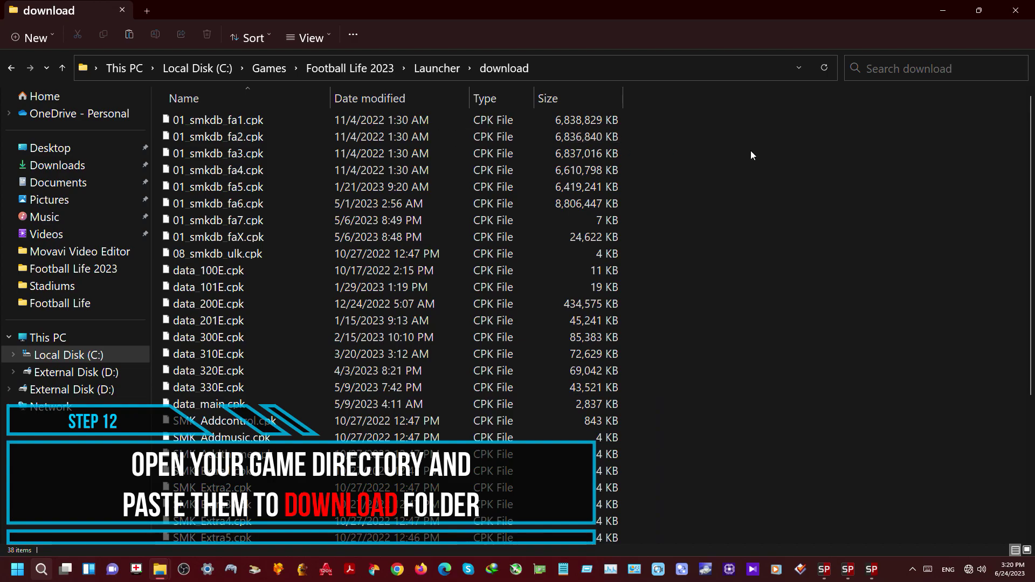
left_click(753, 74)
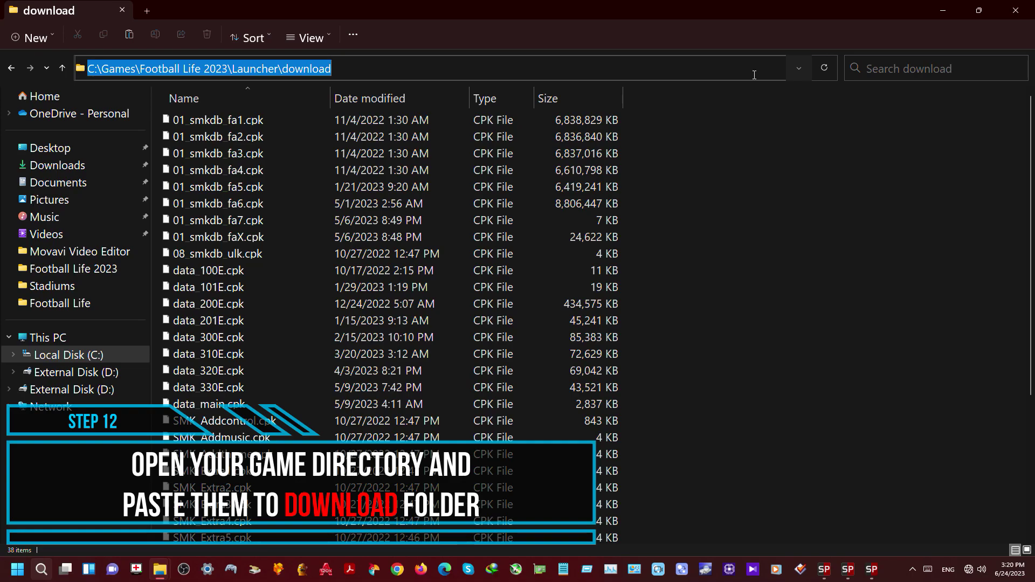
right_click(756, 144)
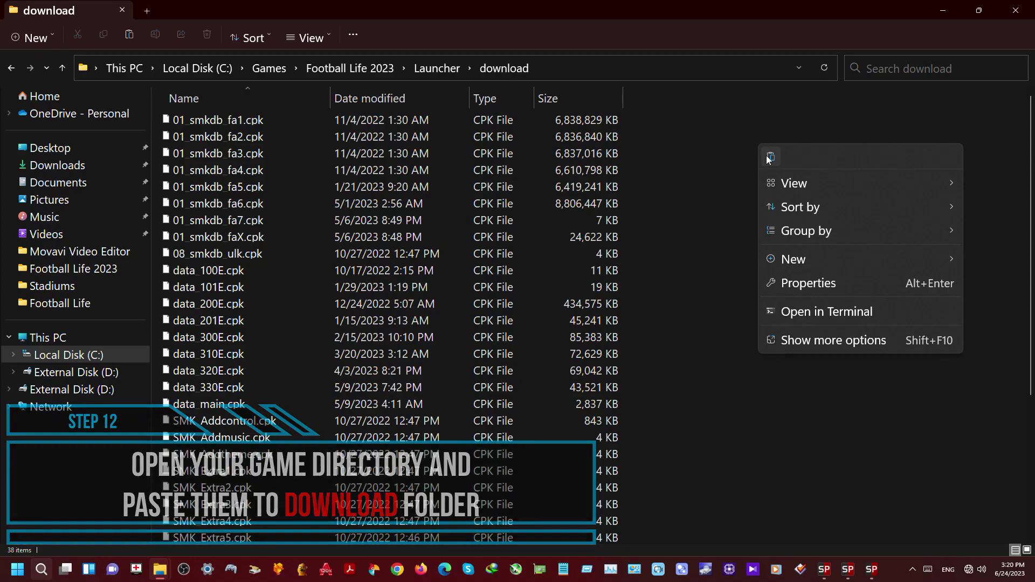
left_click(769, 157)
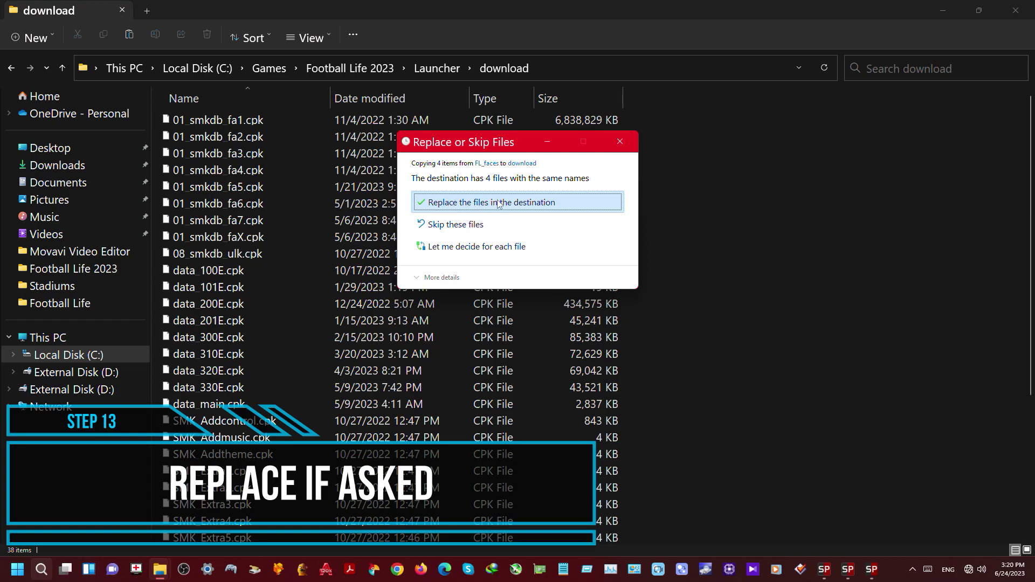
left_click(628, 146)
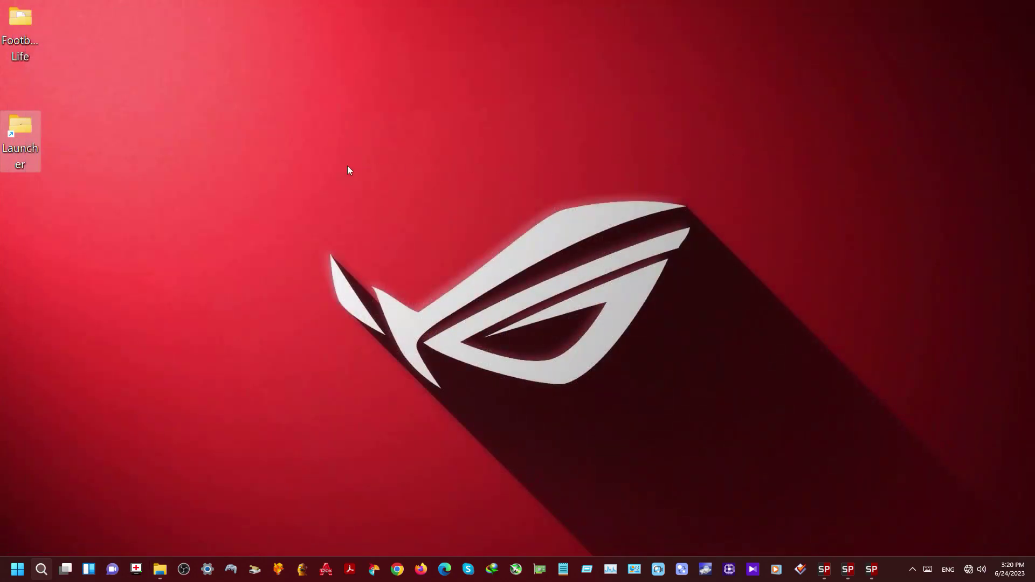
Refresh the desktop and copy 01_smkdb_fa5.cpk from the 01_smkdb_fa5 folder inside Faces
right_click(348, 167)
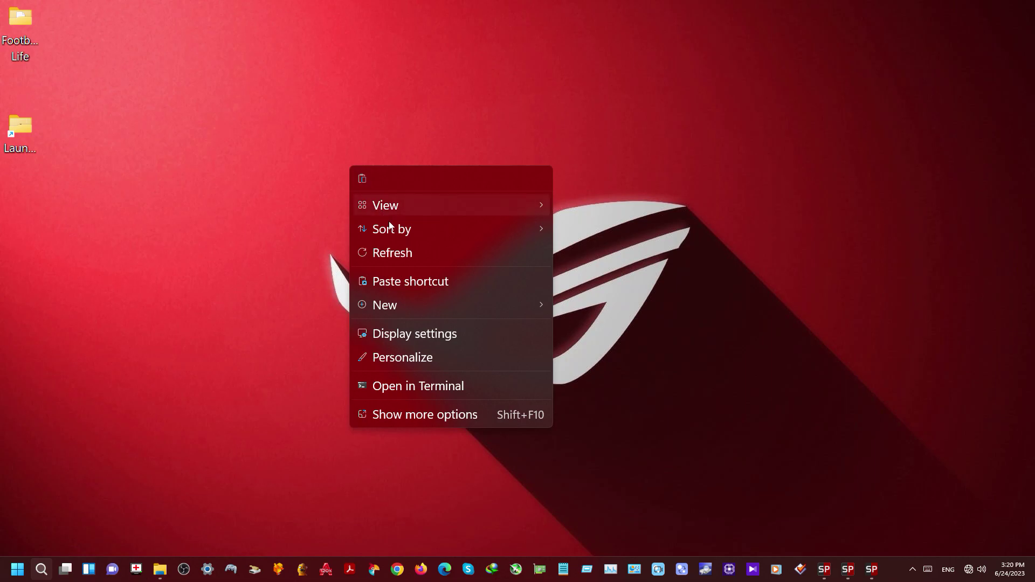
left_click(381, 254)
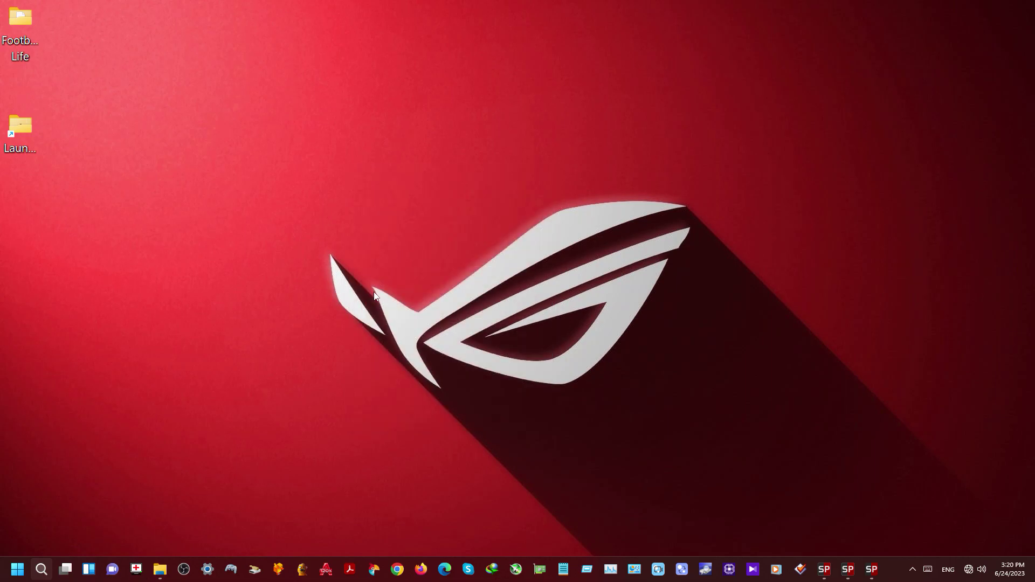
left_click(160, 569)
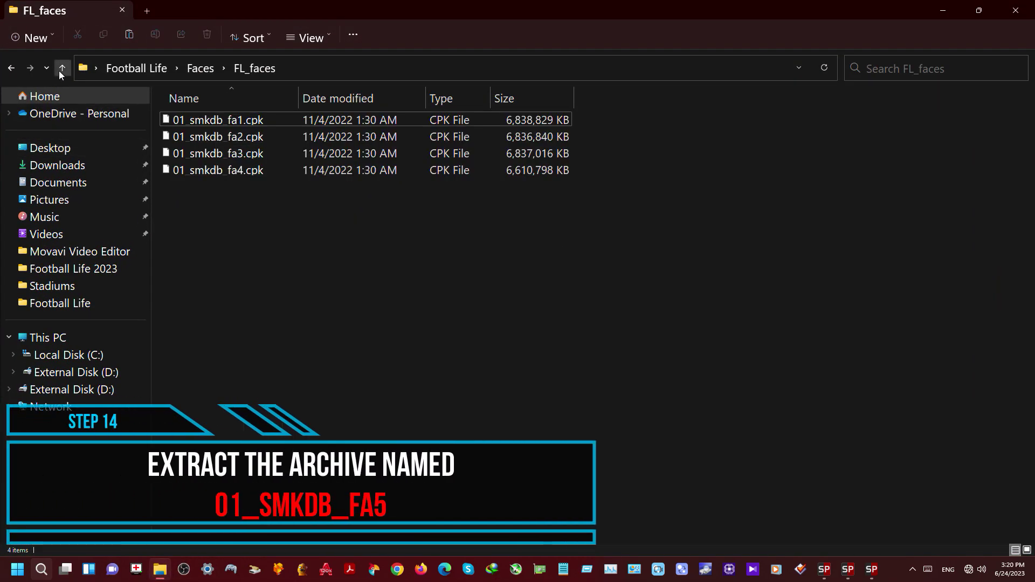
left_click(62, 69)
left_click(215, 124)
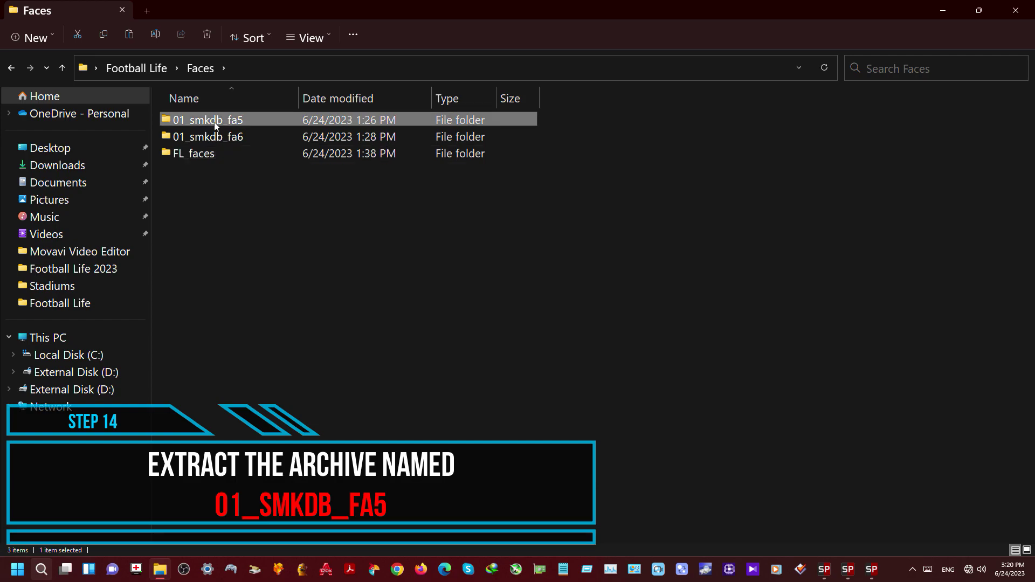
double_click(254, 121)
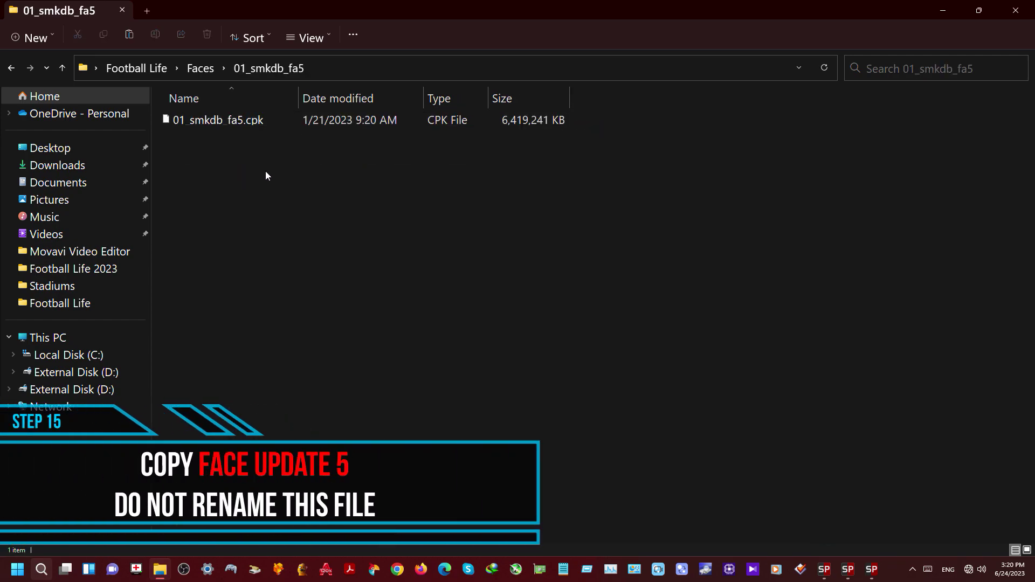
right_click(238, 122)
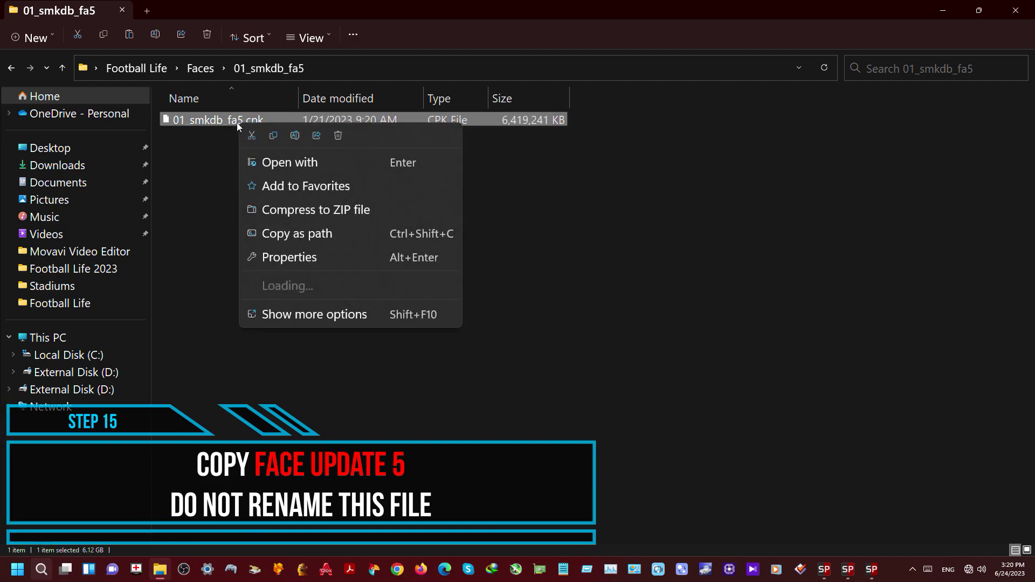
left_click(274, 136)
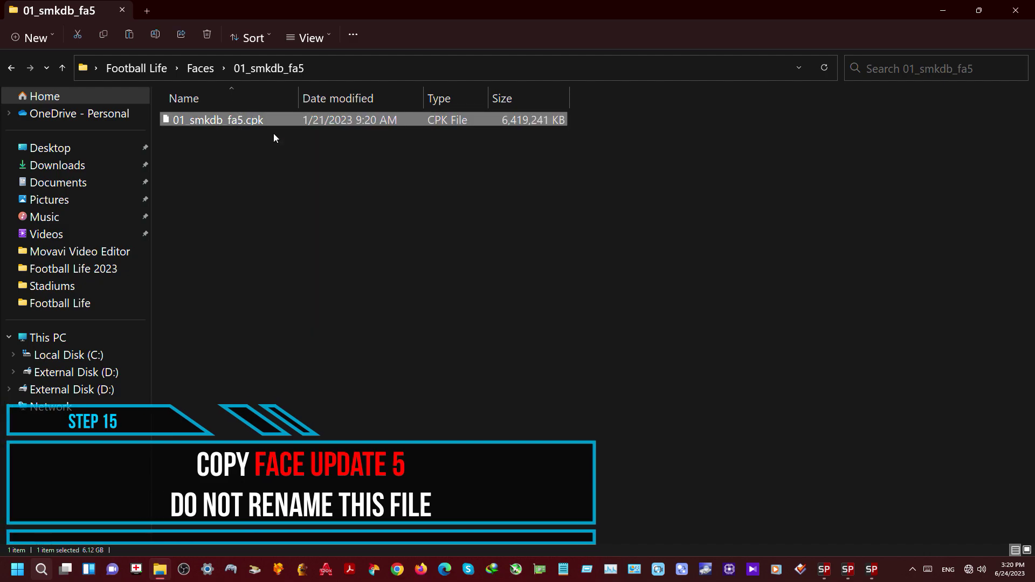
left_click(284, 206)
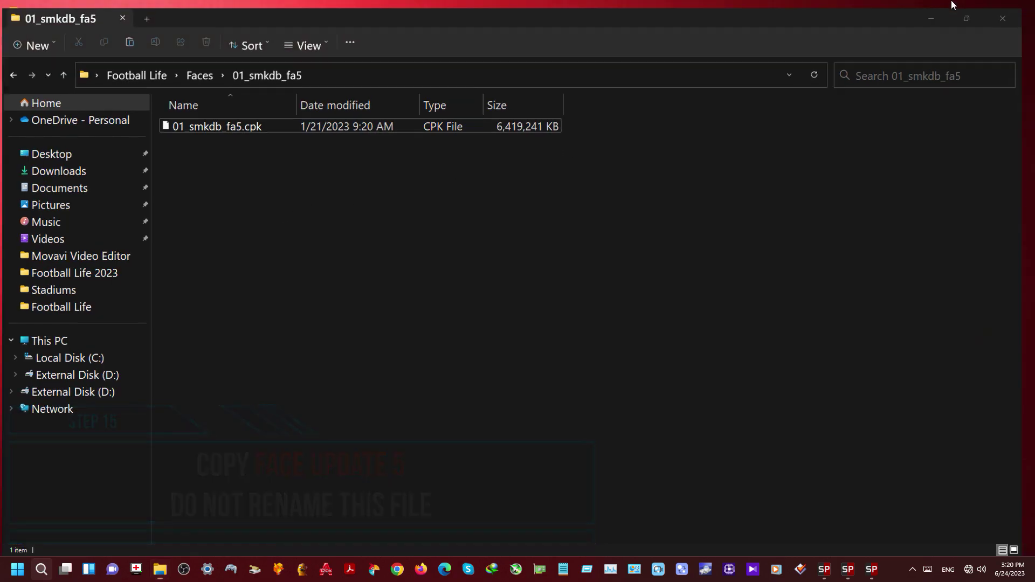
Try to paste 01_smkdb_fa5.cpk into the Launcher's download folder and close that folder's window
left_click(943, 10)
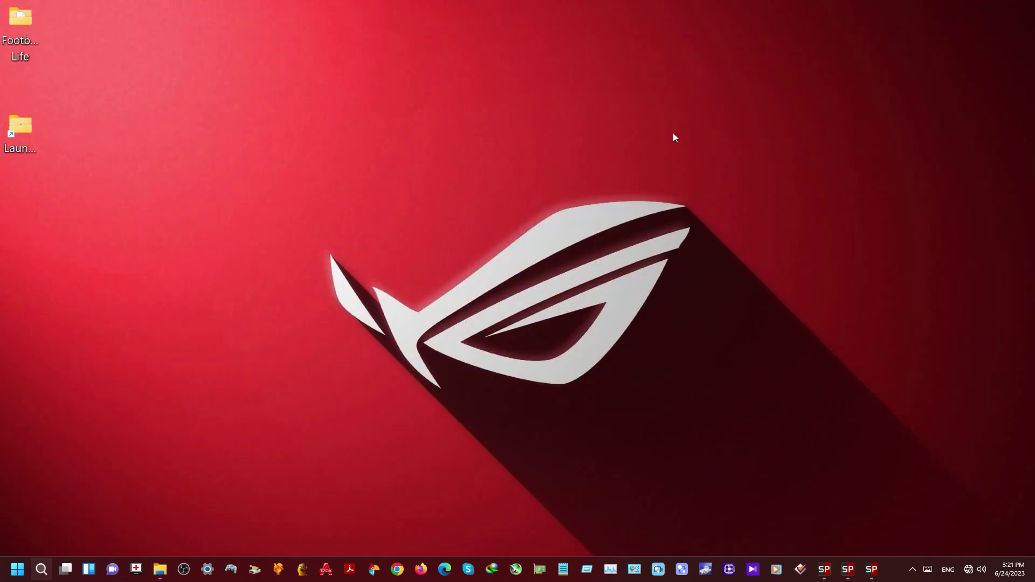
double_click(14, 151)
double_click(215, 141)
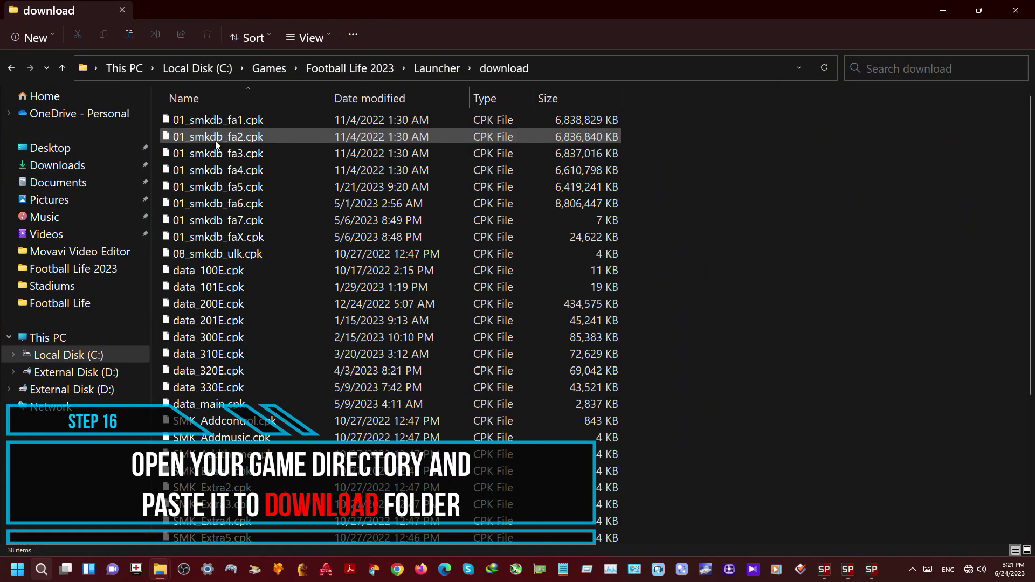
left_click(770, 77)
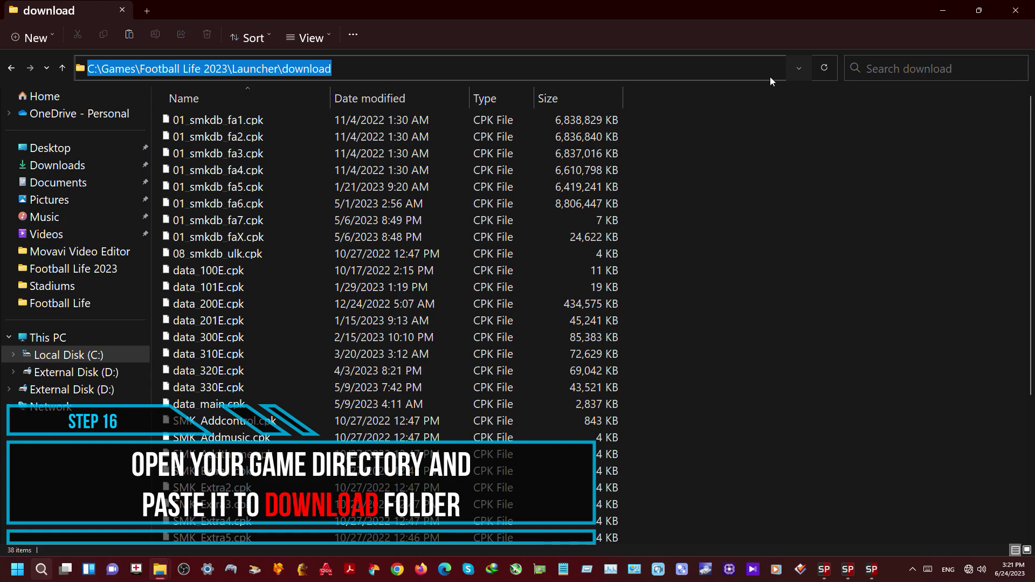
right_click(770, 171)
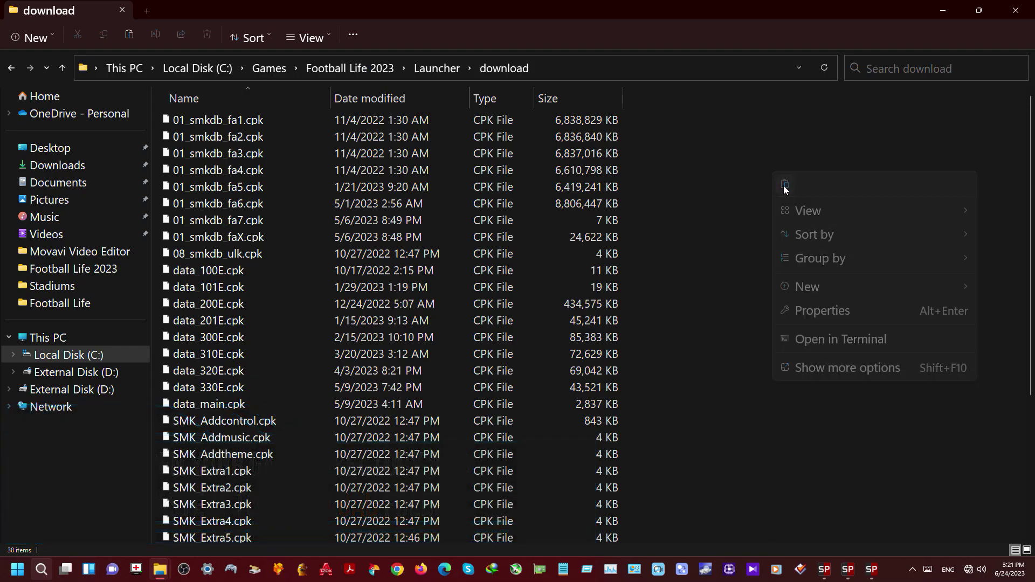
left_click(784, 185)
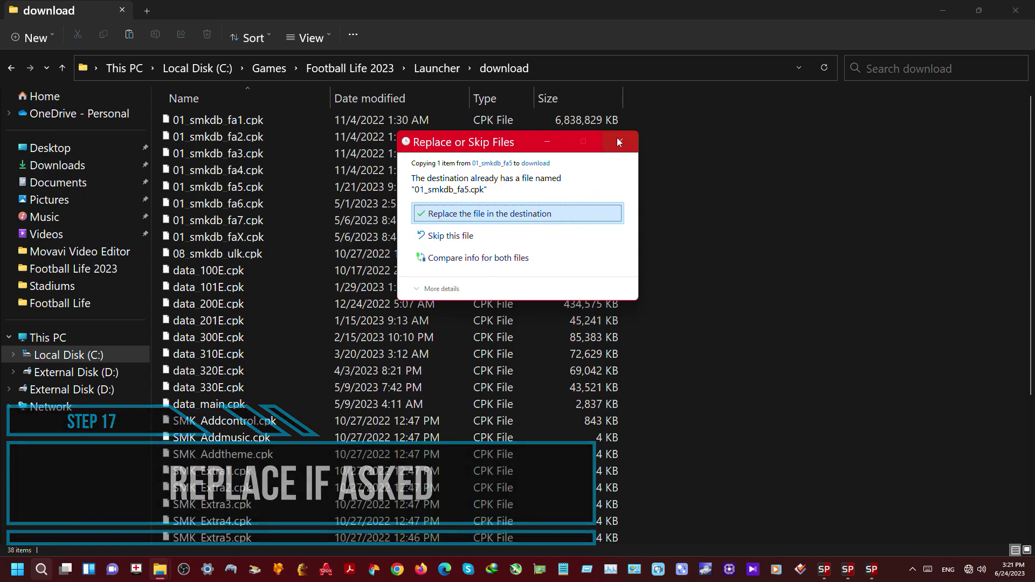
key("Return")
left_click(1015, 10)
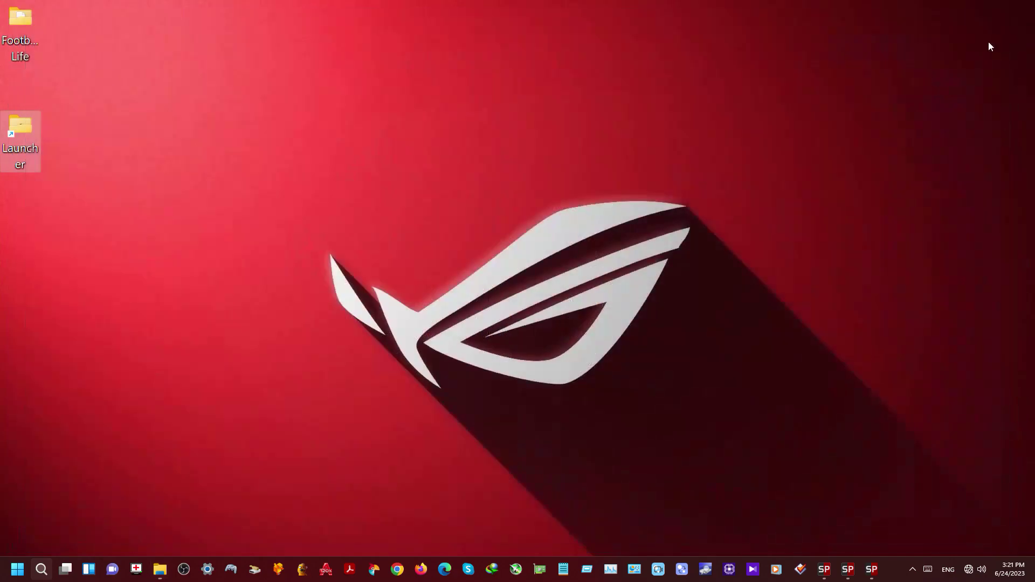
Bring back the Faces folder and copy 01_smkdb_fa6.cpk from its 01_smkdb_fa6 folder
right_click(266, 198)
left_click(260, 383)
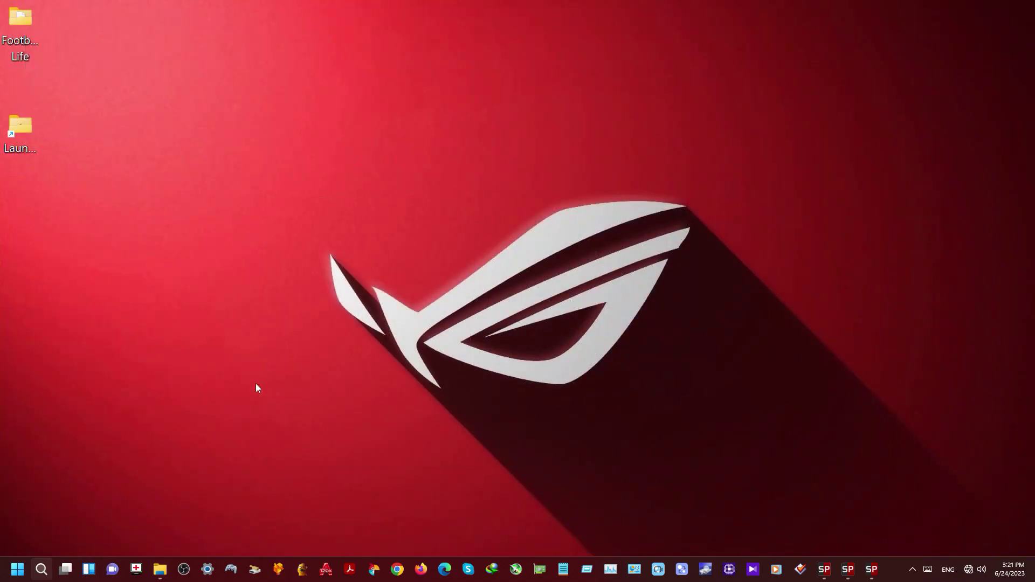
left_click(160, 569)
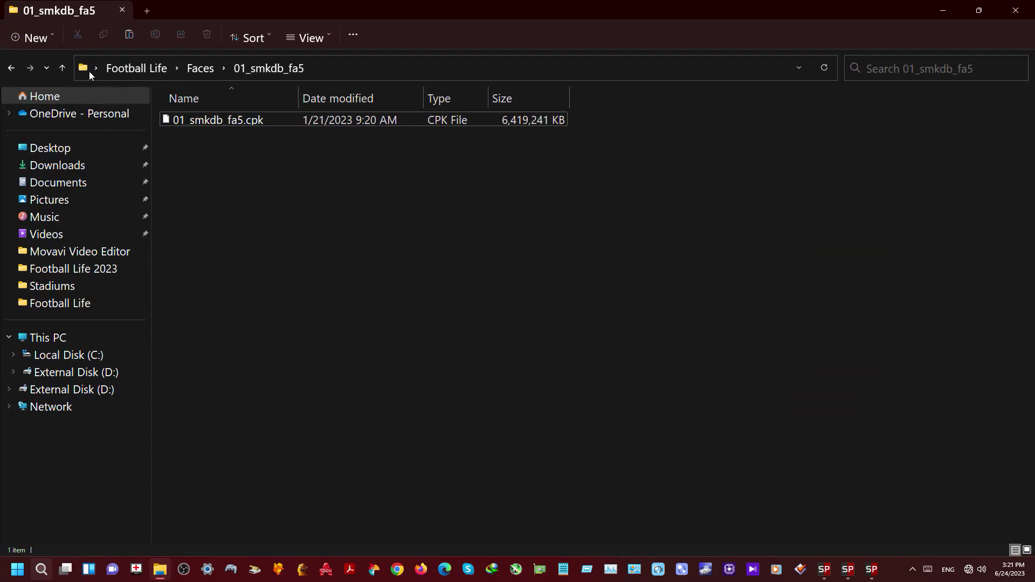
left_click(62, 68)
double_click(191, 138)
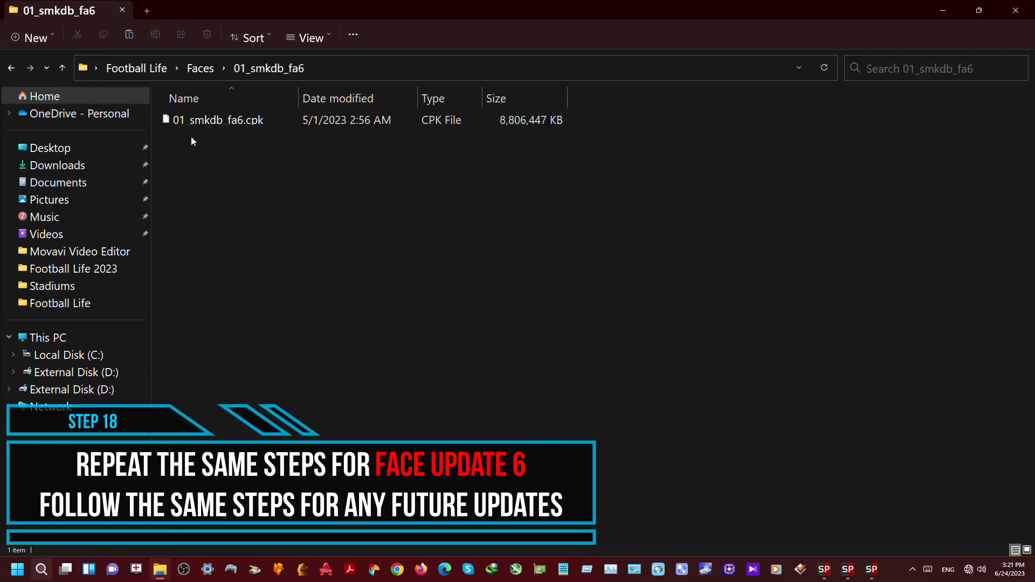
right_click(244, 120)
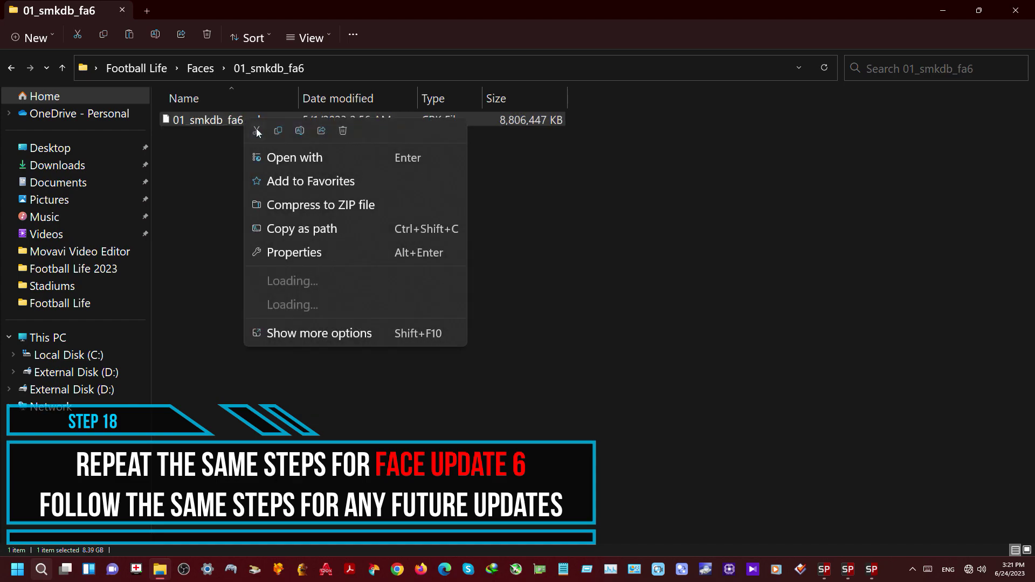
left_click(277, 131)
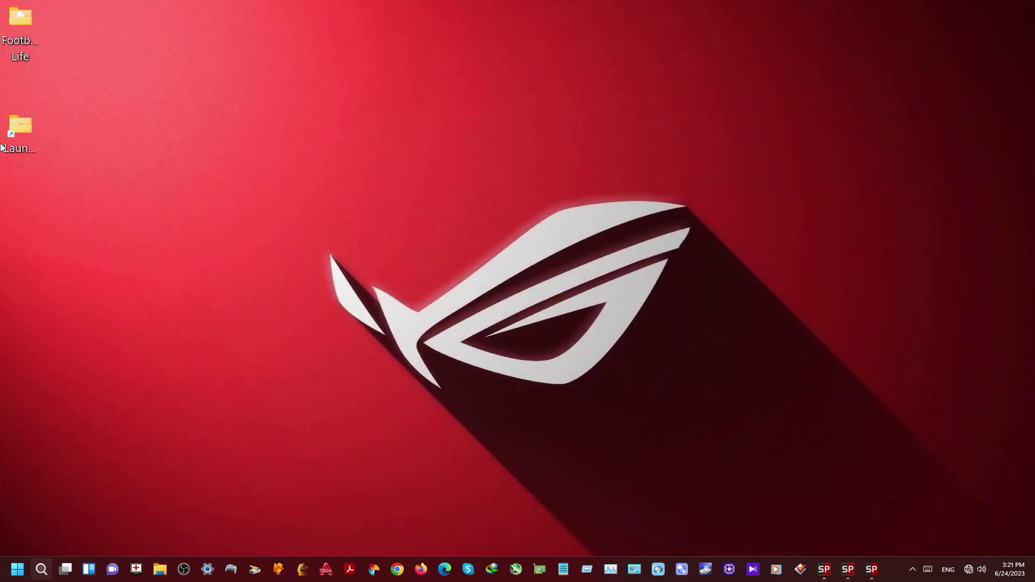
Try to paste 01_smkdb_fa6.cpk into the download folder inside the game's Launcher folder
double_click(4, 143)
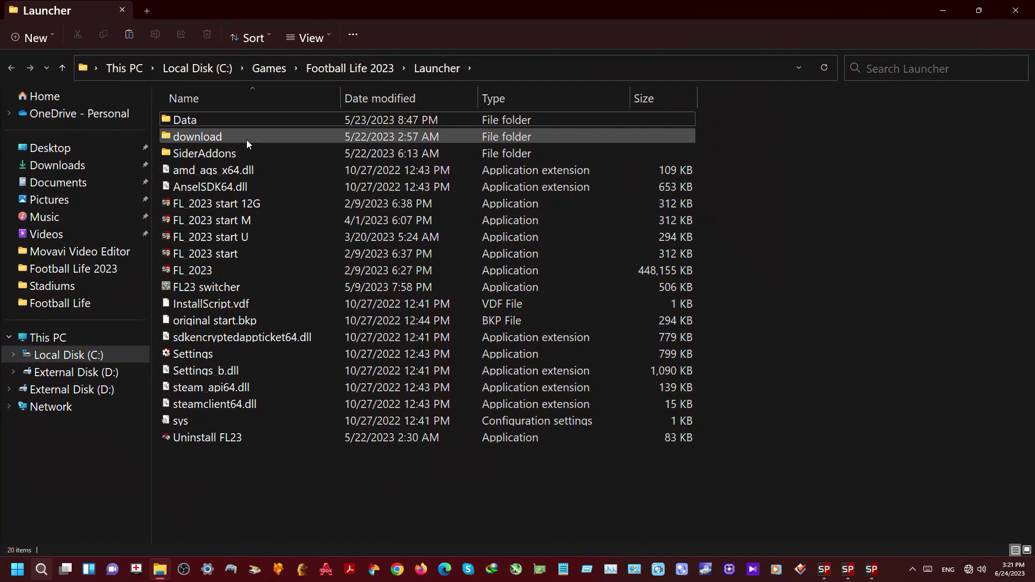
double_click(247, 140)
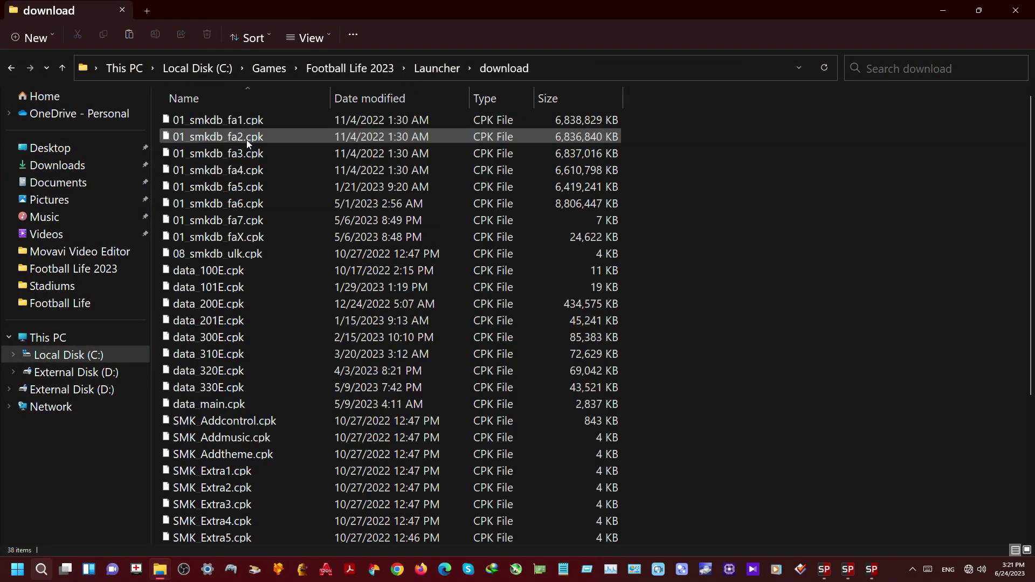
left_click(750, 70)
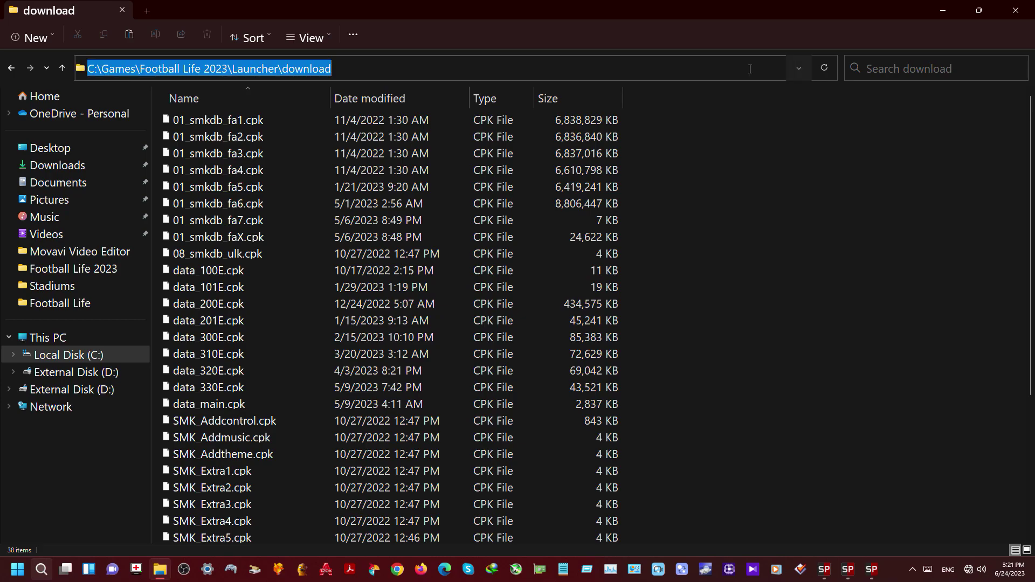
right_click(771, 158)
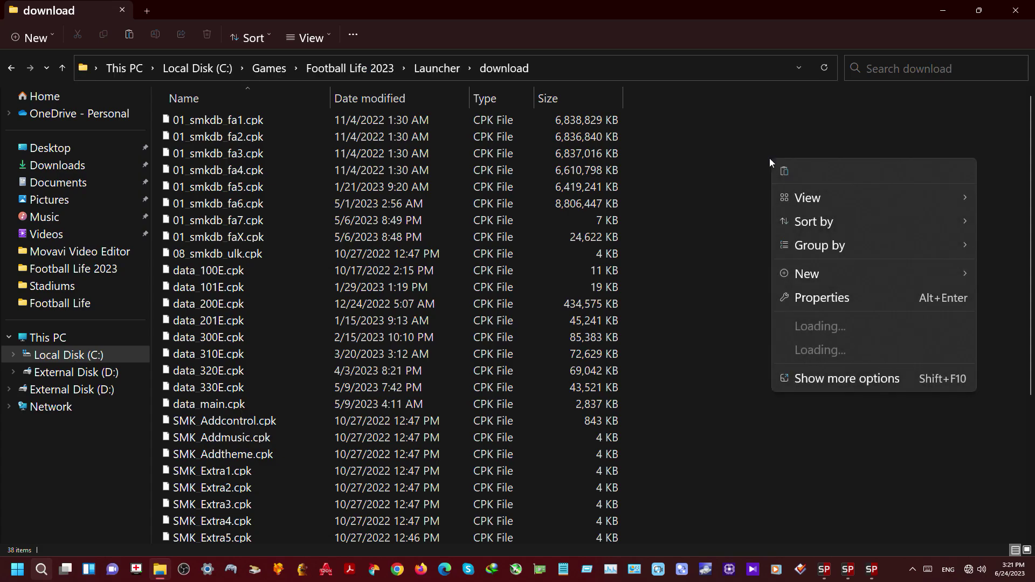
left_click(777, 168)
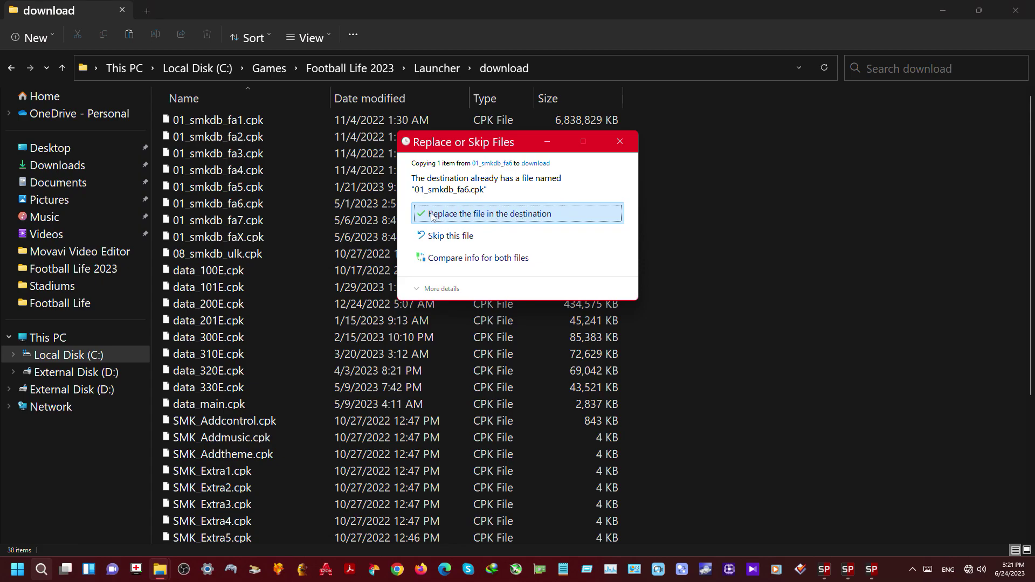
left_click(613, 146)
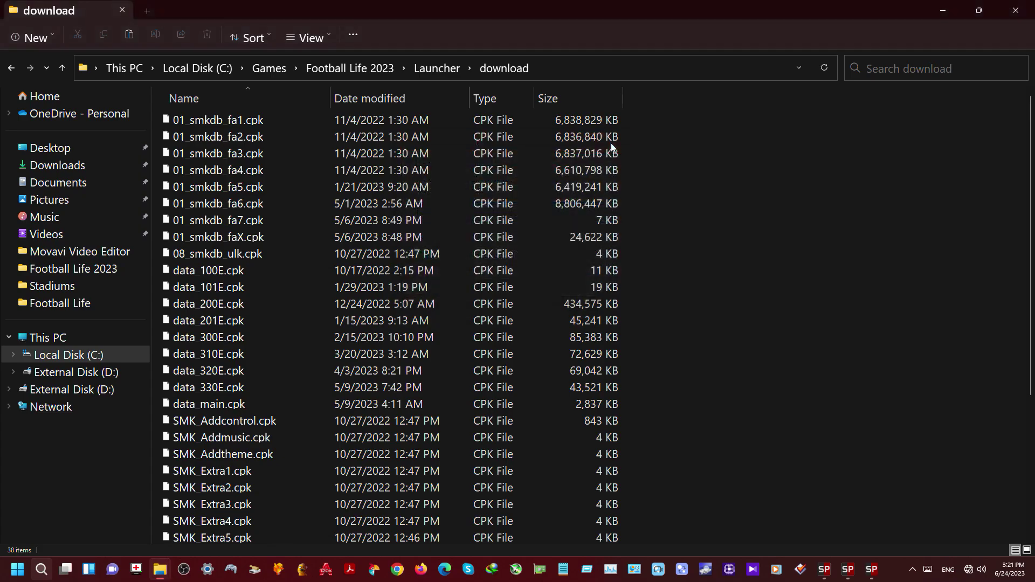
Refresh the game's download folder and close its window
right_click(878, 474)
left_click(821, 462)
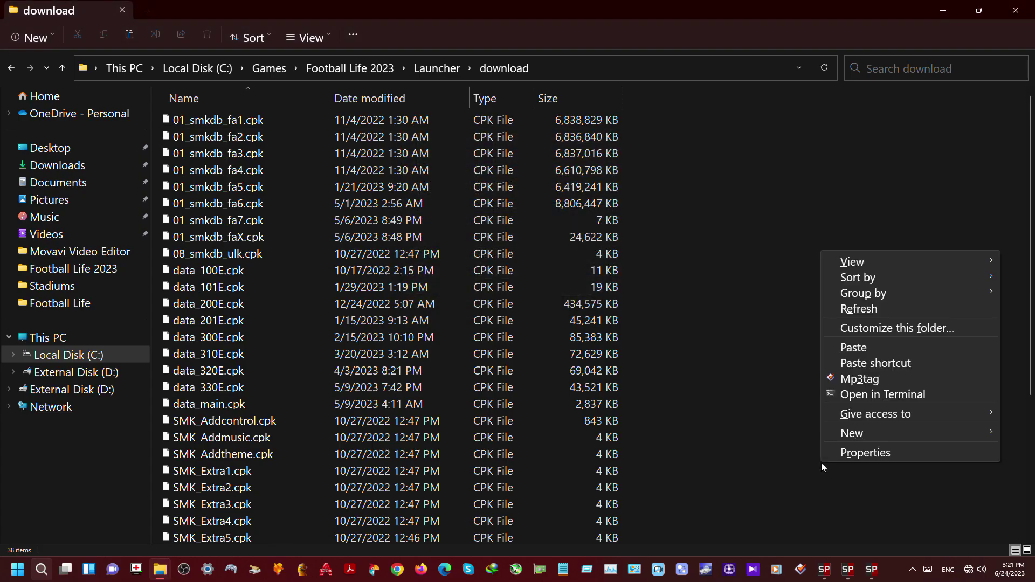
left_click(859, 309)
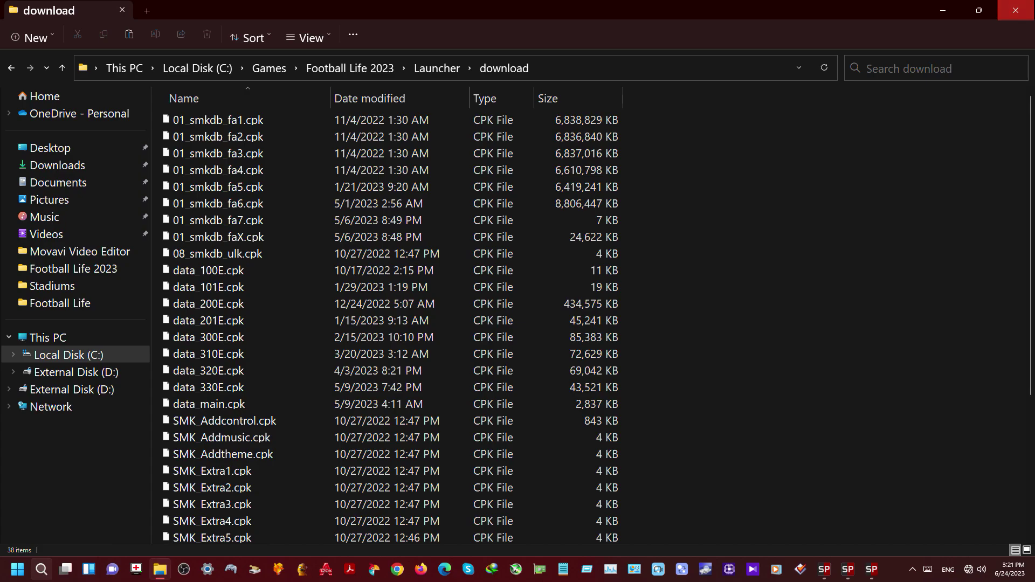
left_click(1020, 17)
Refresh the desktop and open the Stadiums folder inside Football Life to check its country folders and map_teams file
right_click(265, 115)
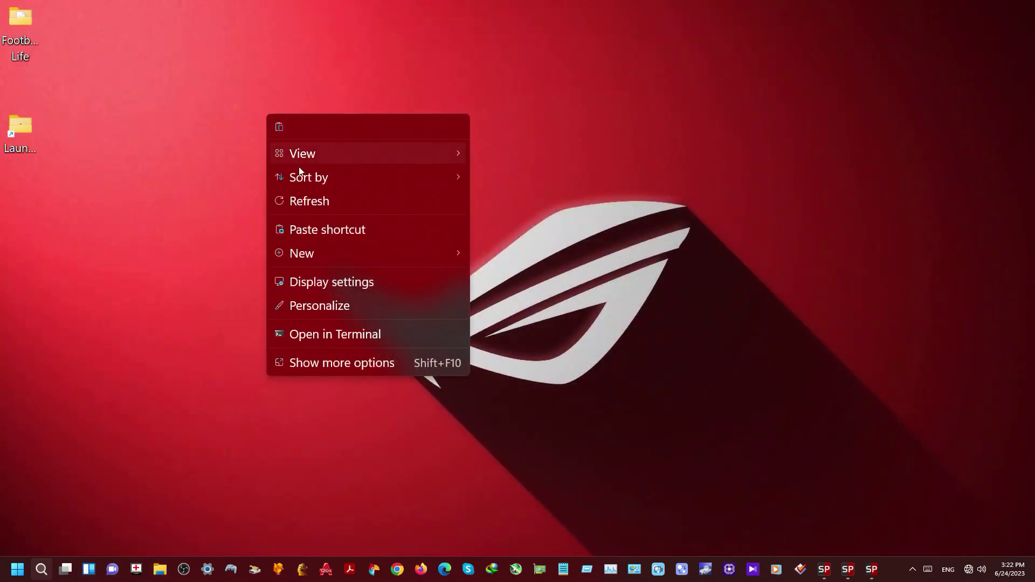
left_click(309, 204)
double_click(28, 25)
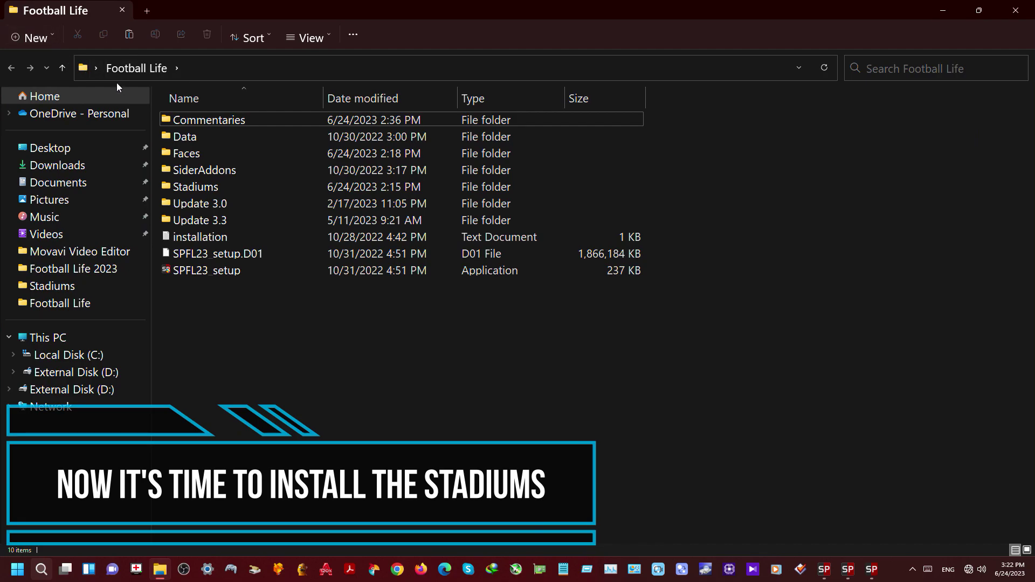
double_click(181, 188)
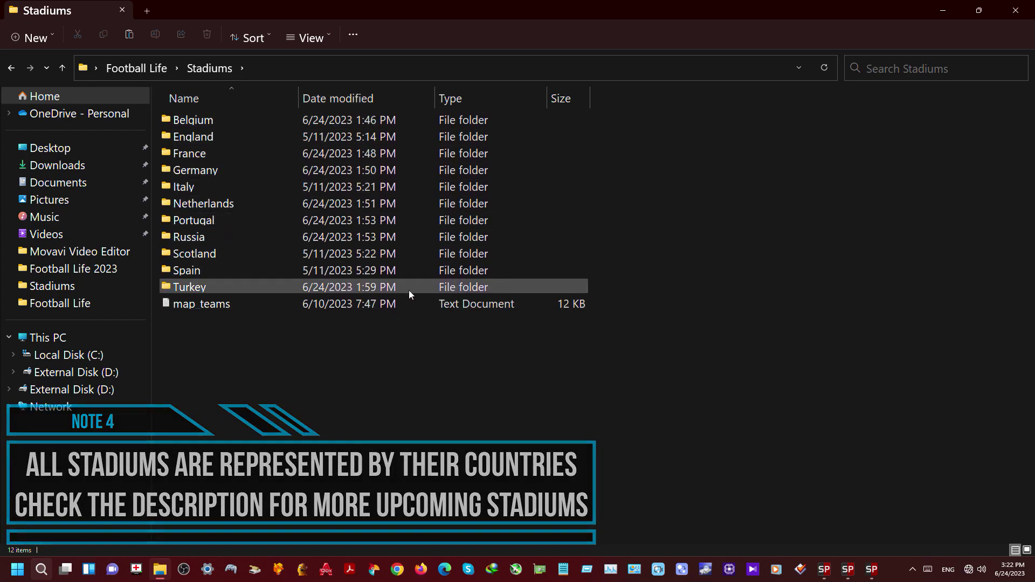
left_click(235, 303)
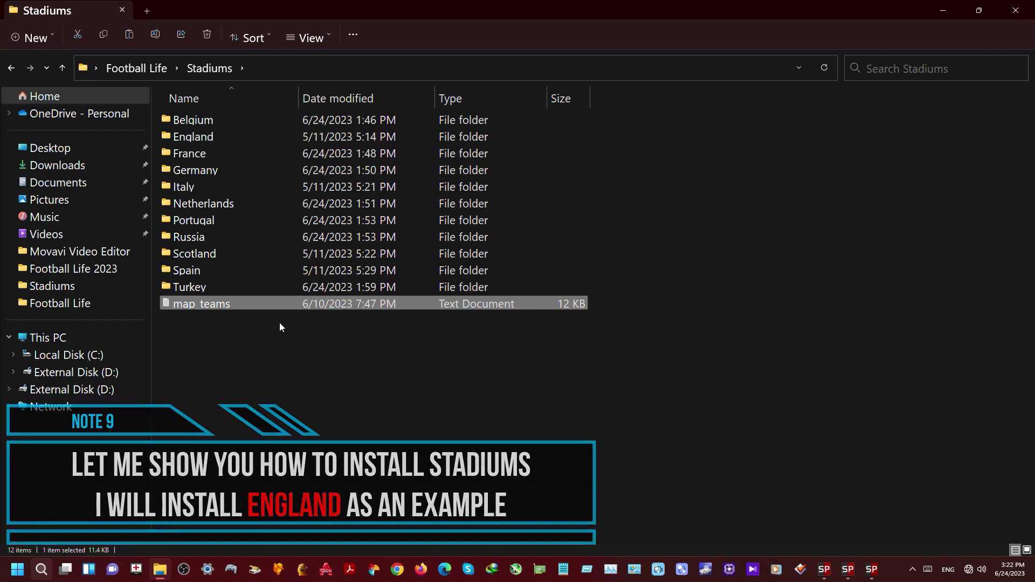
left_click(279, 322)
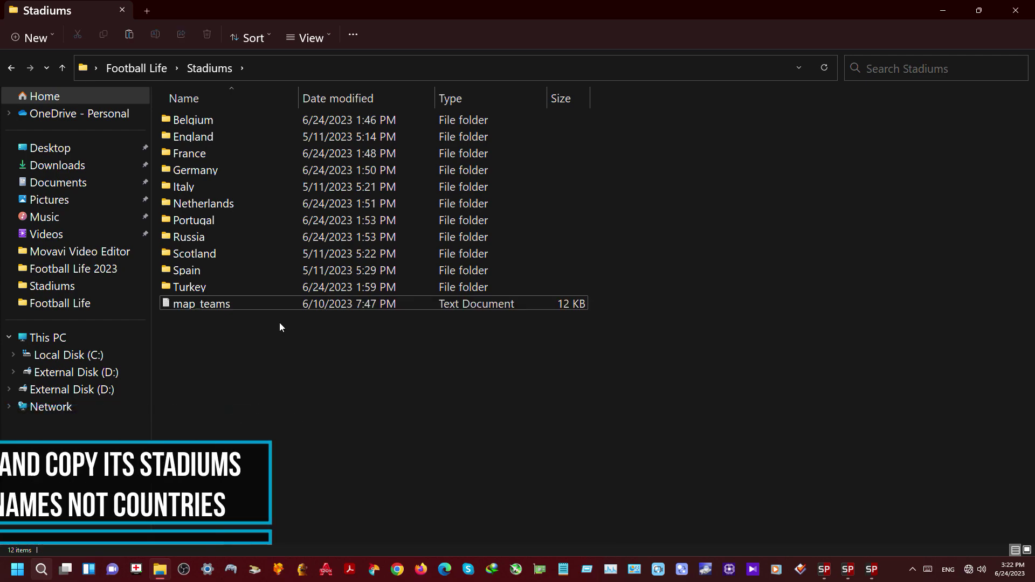
Cut all the stadium folders inside the England folder and close the window
double_click(243, 135)
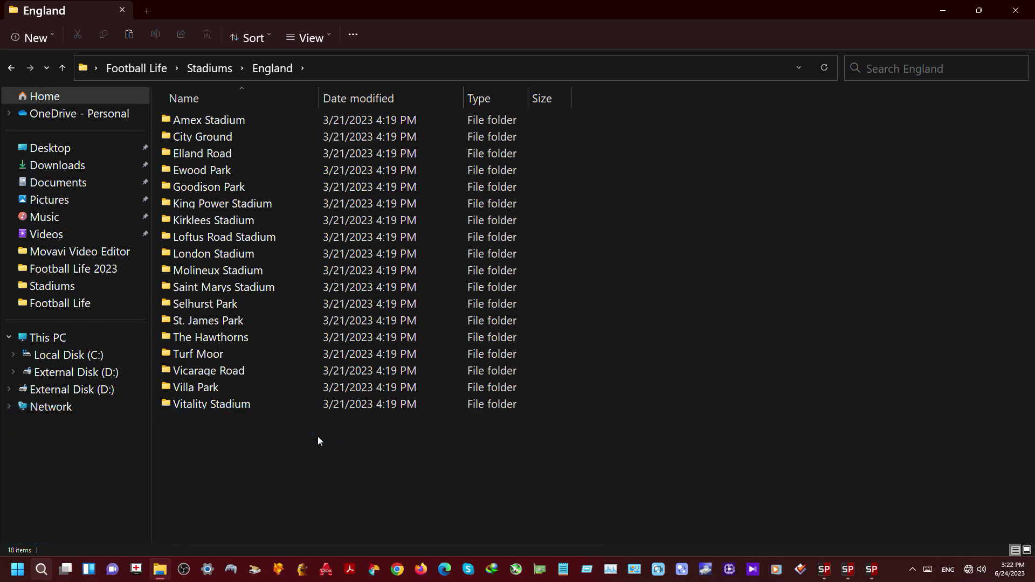
key("ctrl+a")
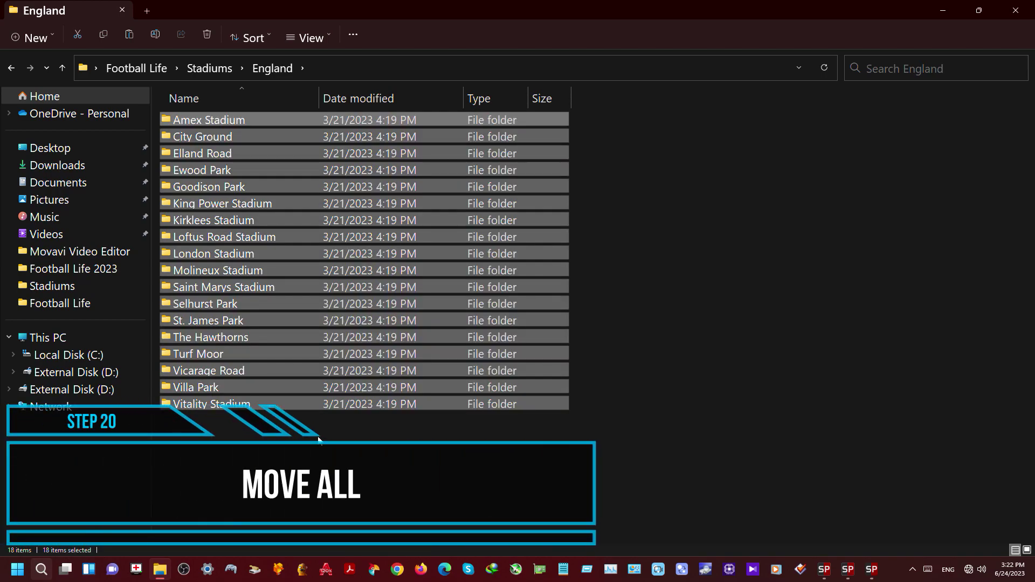
right_click(289, 406)
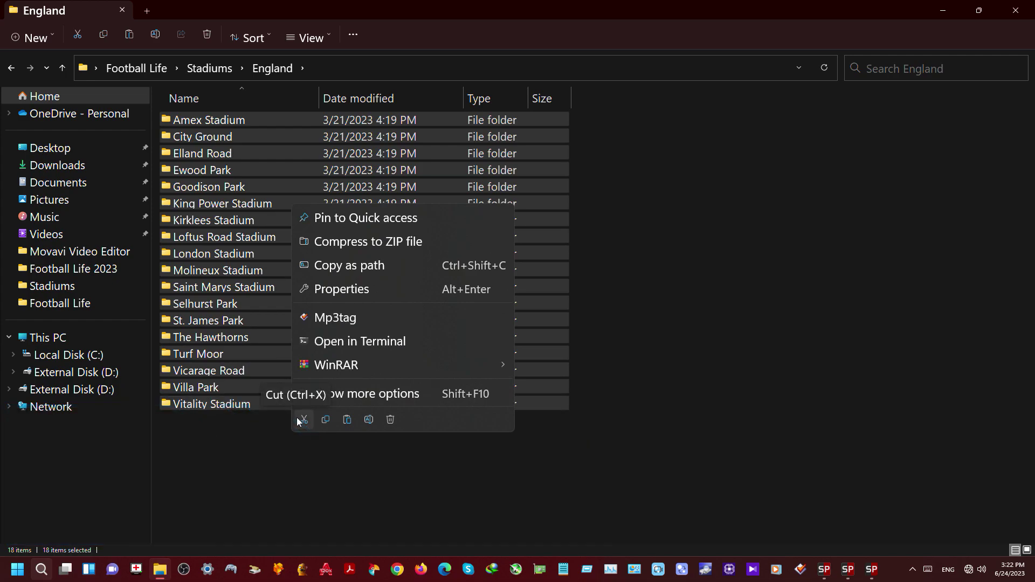
left_click(300, 420)
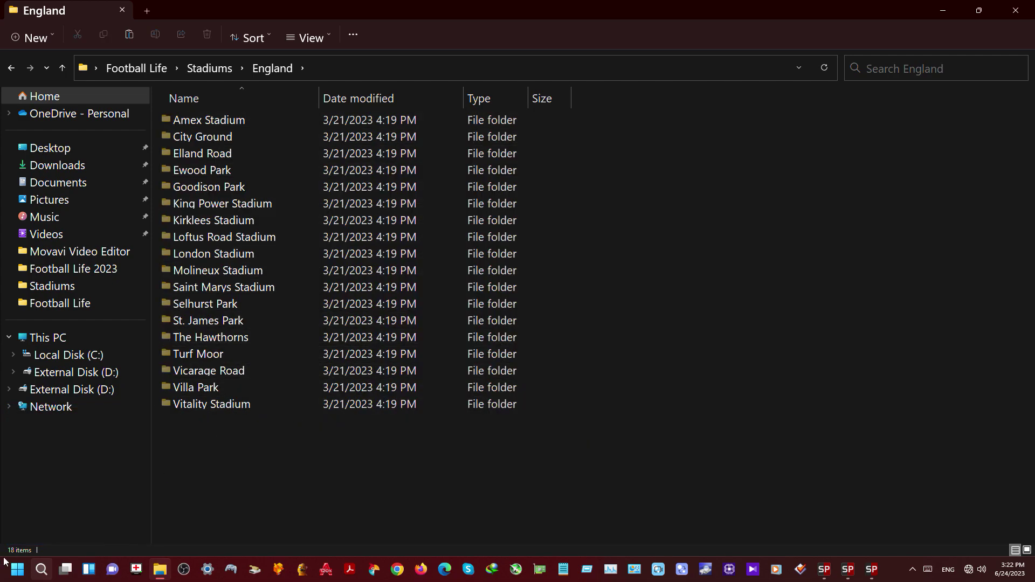
left_click(1015, 10)
Open the SiderAddons\content\stadiums folder inside the game's Launcher folder and check its full path
double_click(20, 128)
left_click(190, 155)
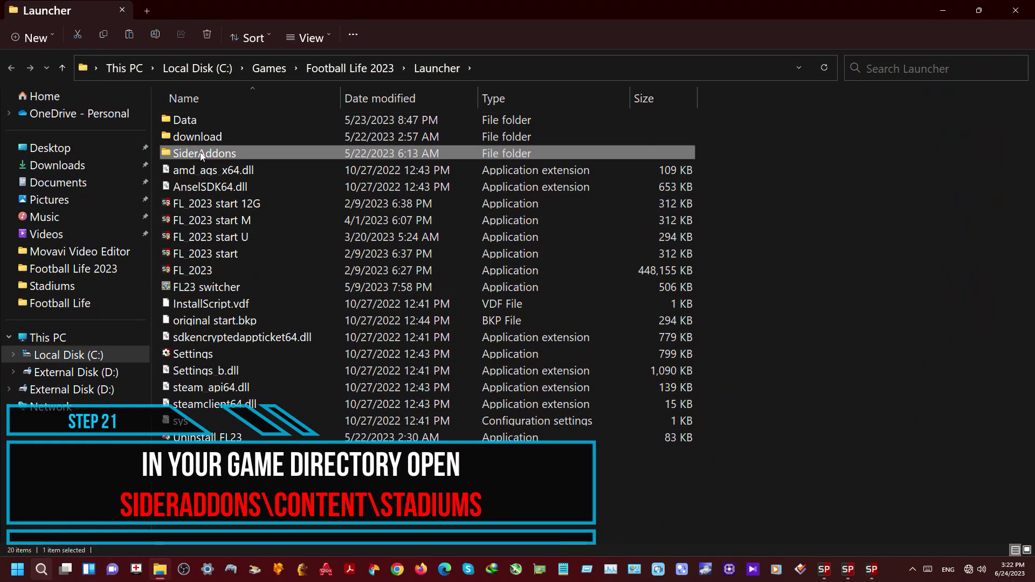
double_click(210, 155)
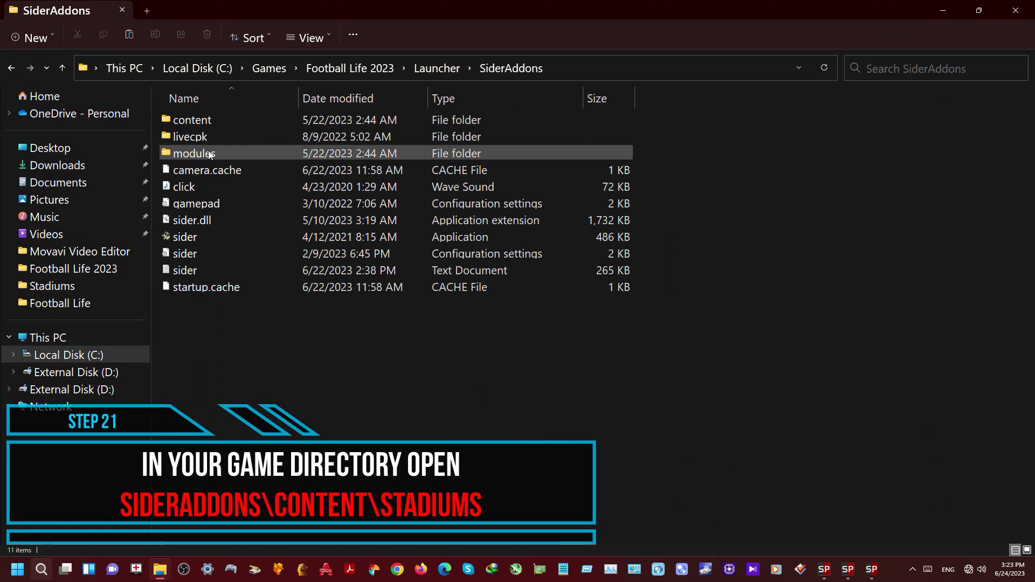
left_click(200, 126)
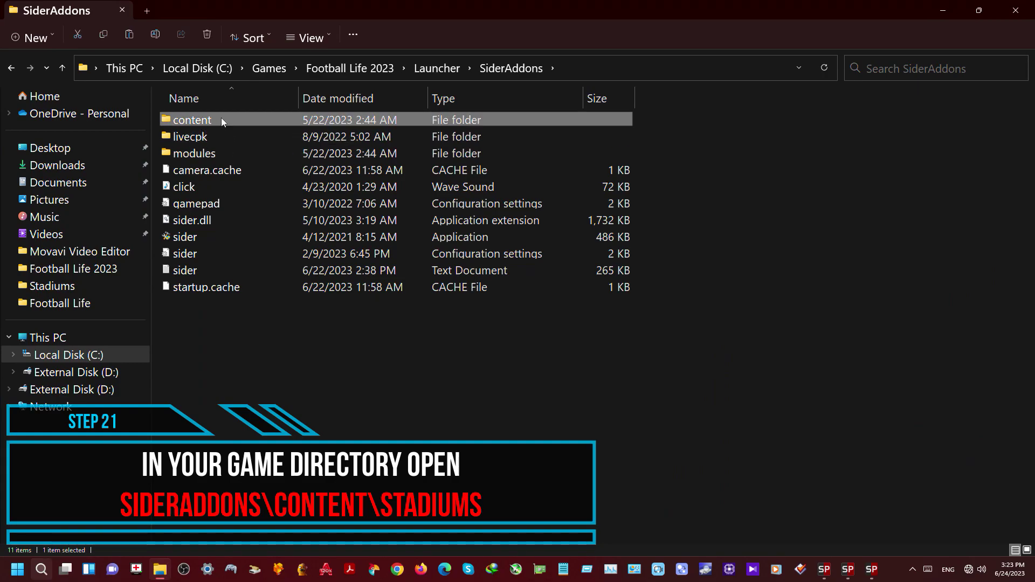
double_click(196, 123)
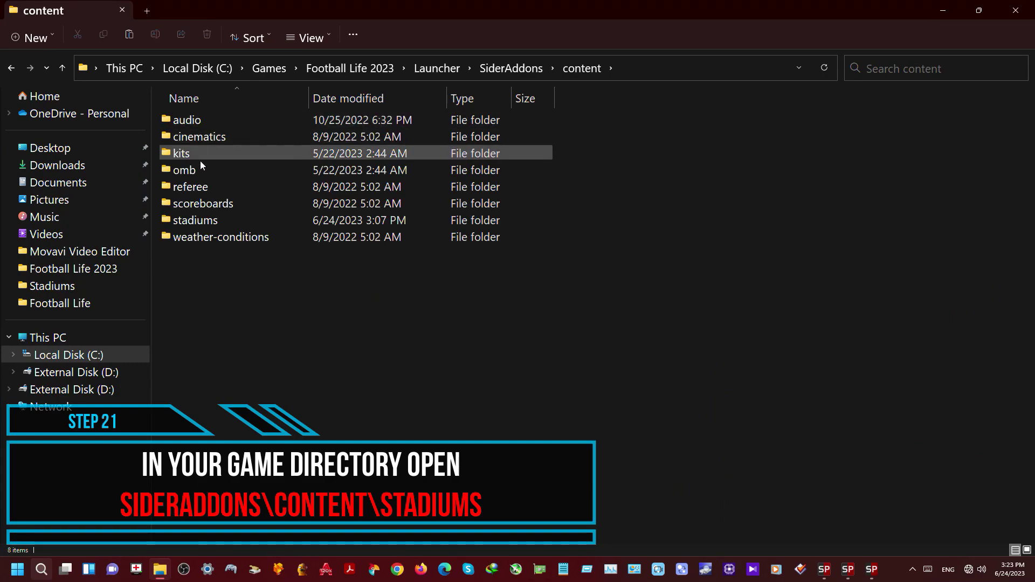
left_click(199, 226)
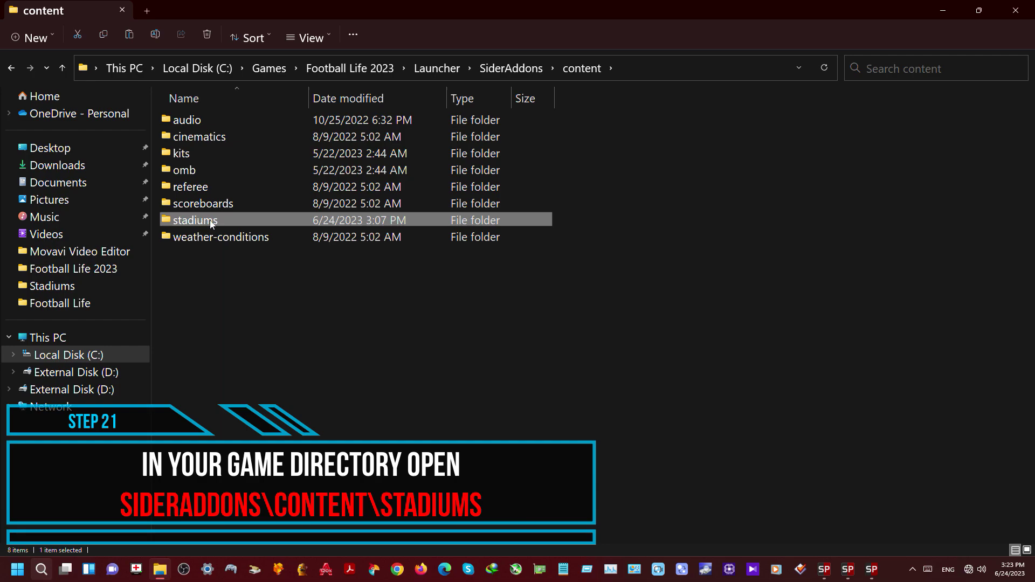
double_click(193, 222)
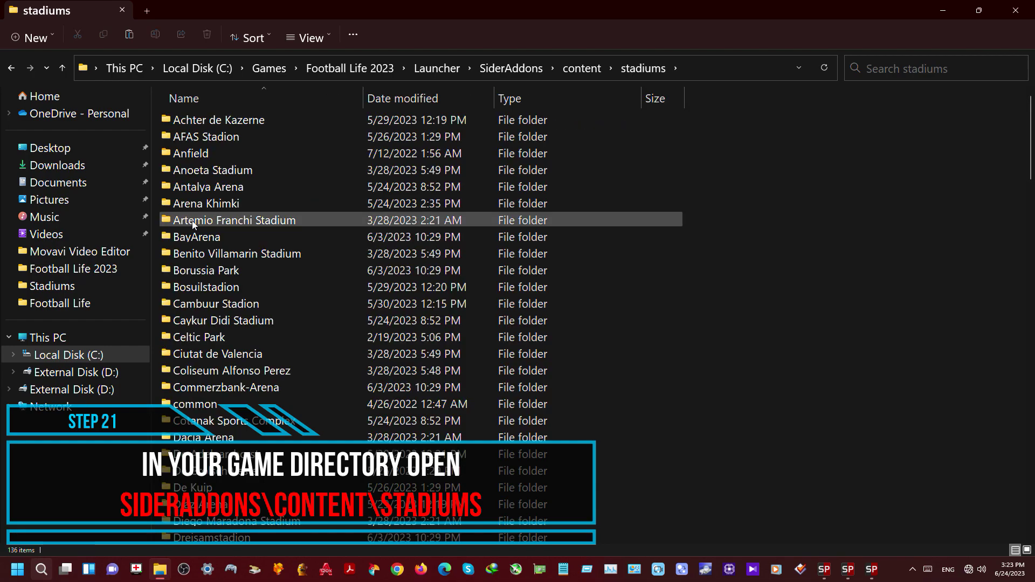
left_click(714, 74)
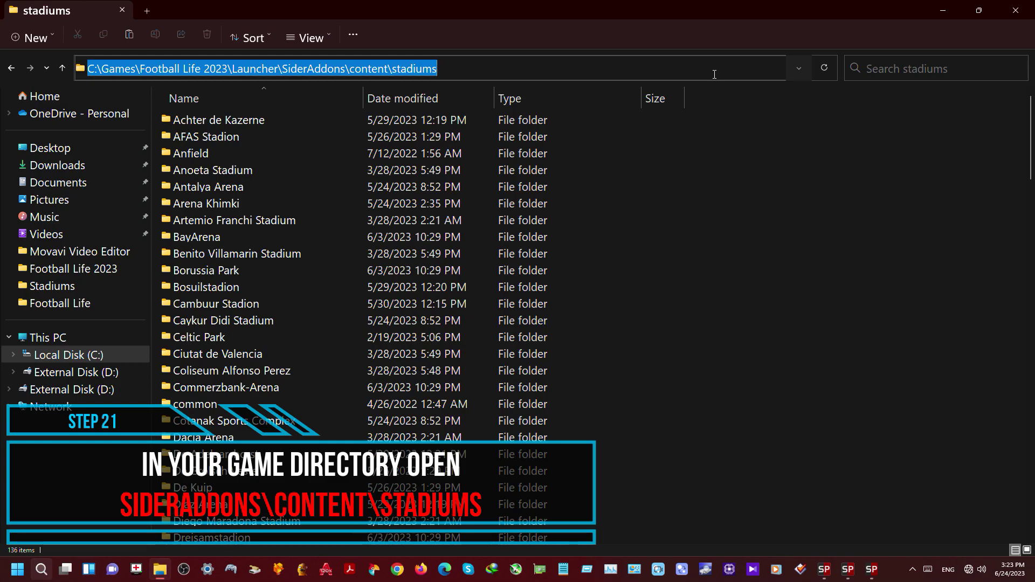
left_click(768, 310)
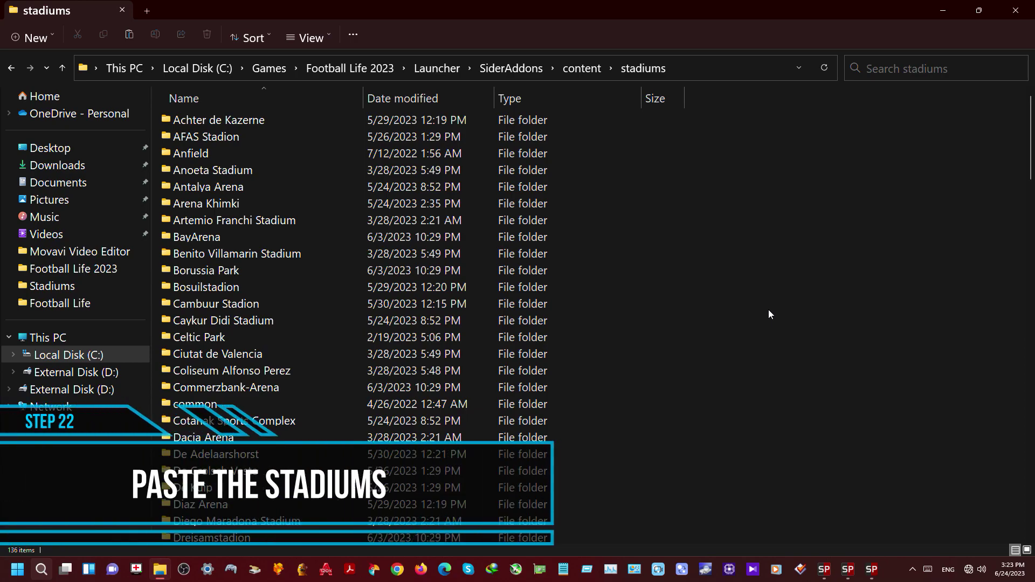
Paste the cut England stadium folders into the game's stadiums folder and refresh it
right_click(768, 309)
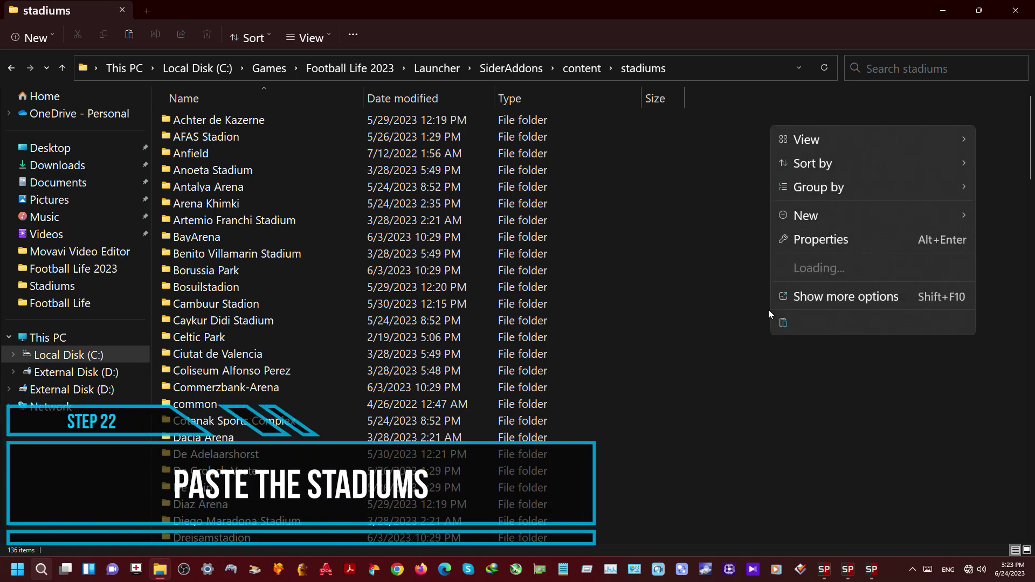
left_click(789, 329)
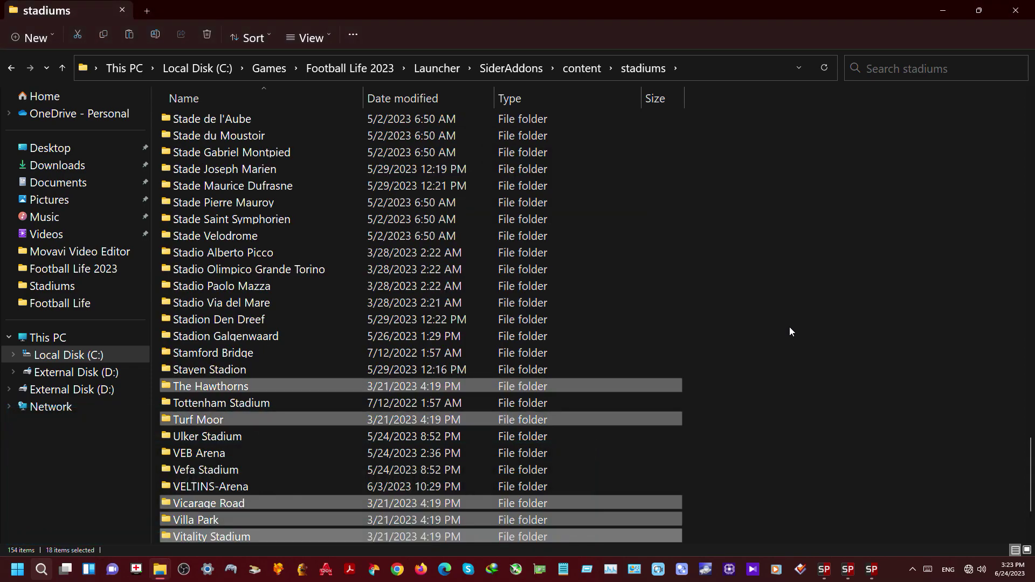
left_click(790, 328)
right_click(789, 327)
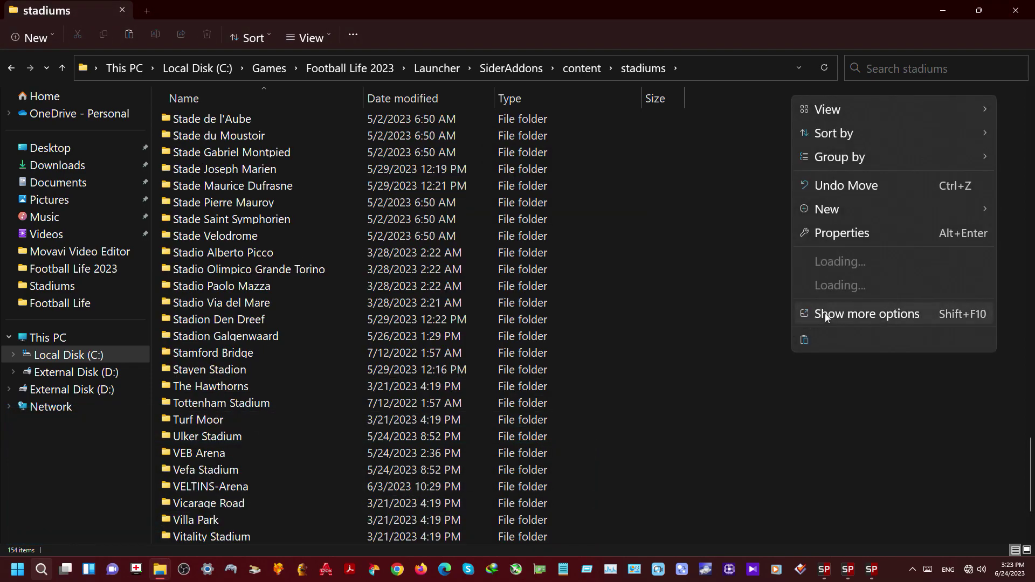
left_click(843, 276)
right_click(826, 314)
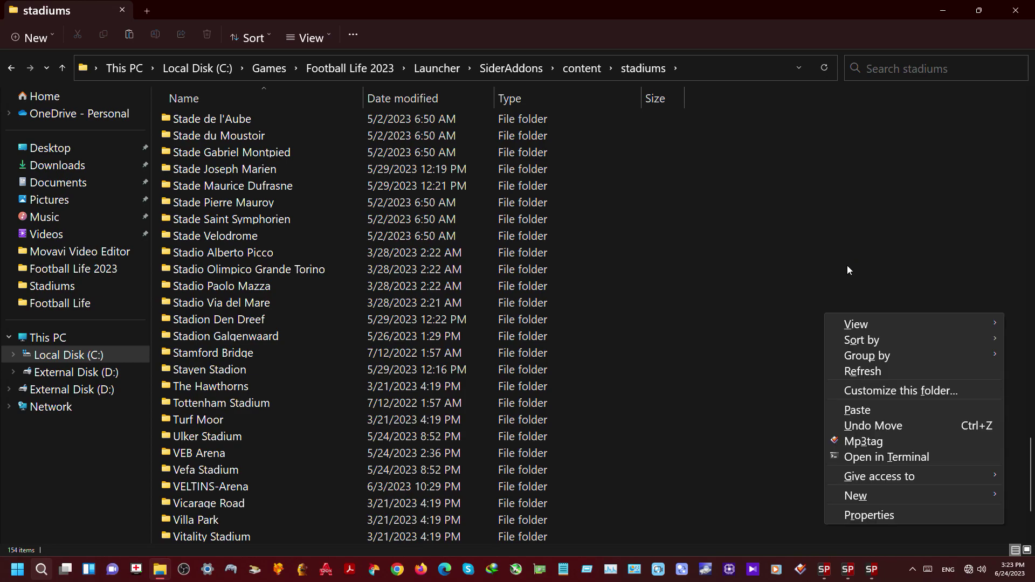
left_click(856, 368)
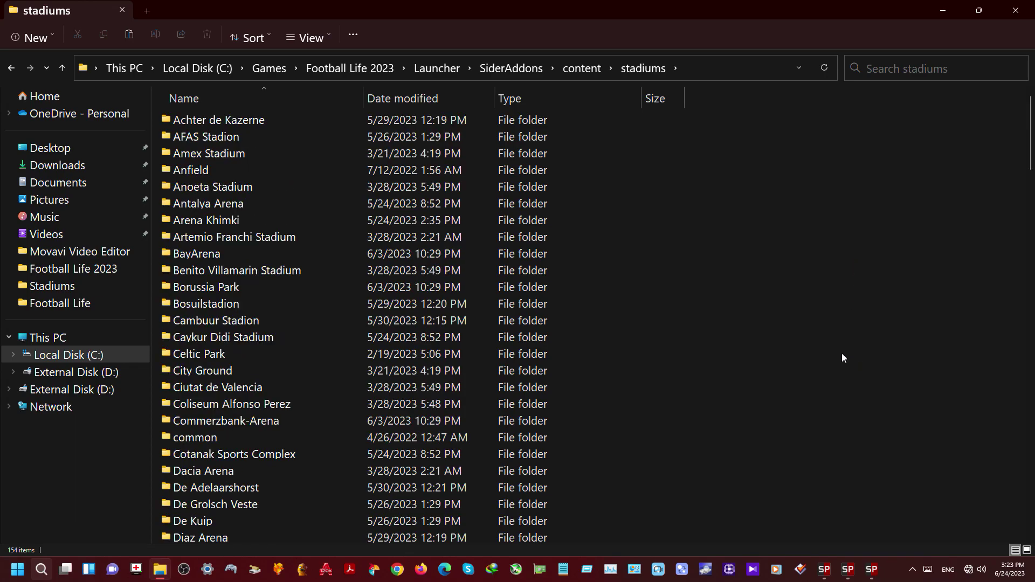
Cut the map_teams text file from the Stadiums folder inside Football Life and dismiss that window
left_click_drag(1030, 142, 1033, 518)
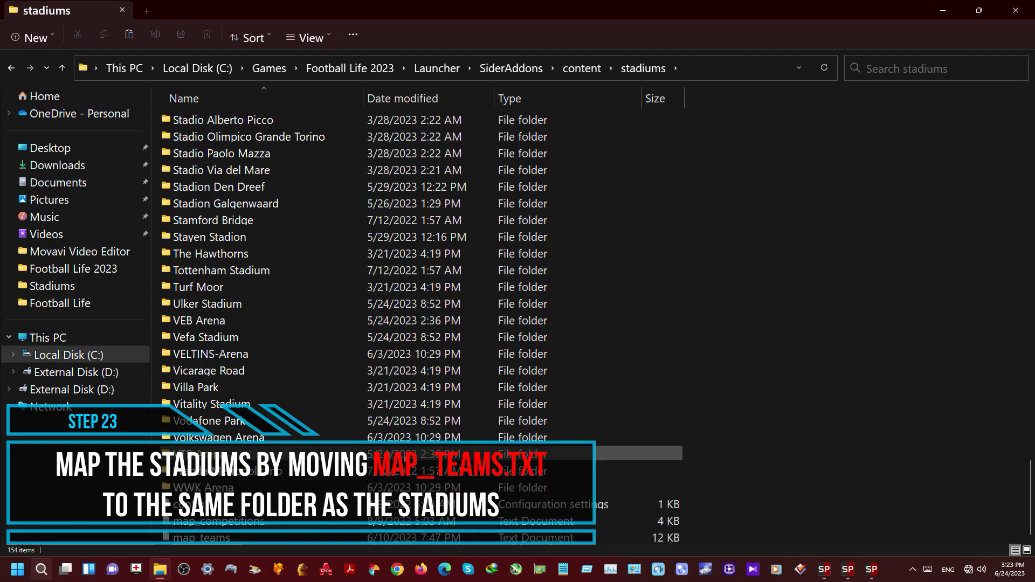
left_click(164, 574)
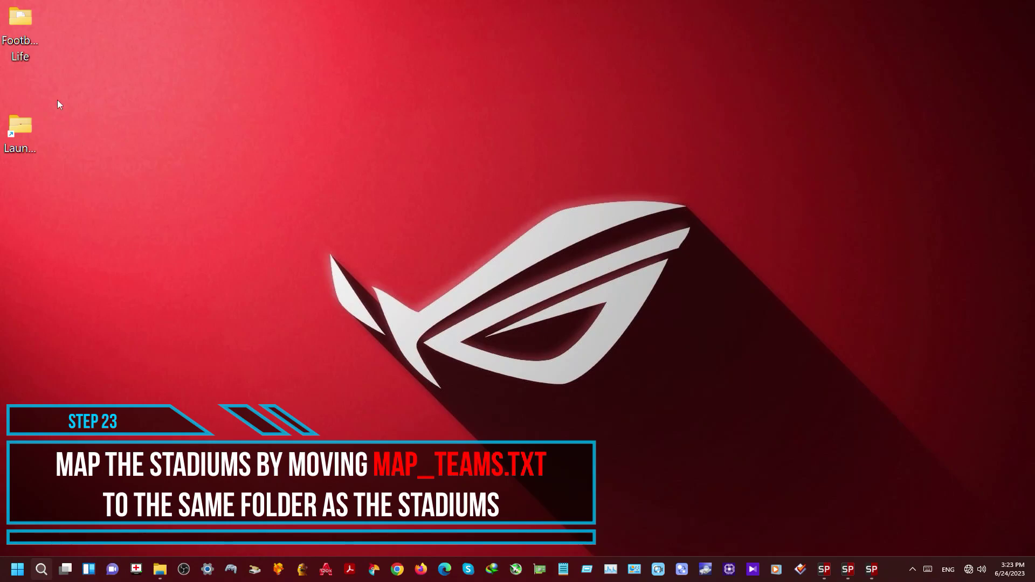
double_click(21, 25)
left_click(206, 187)
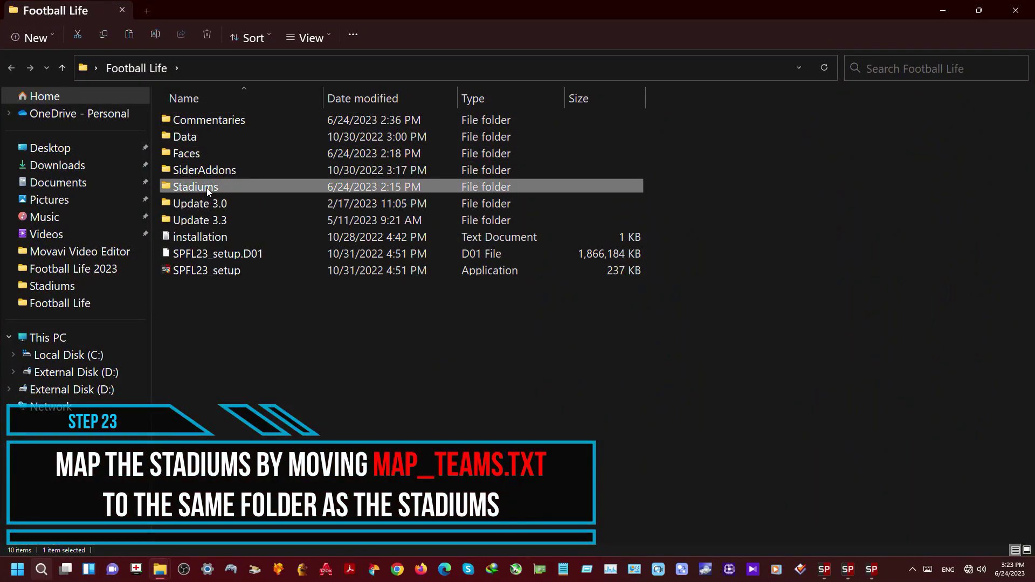
double_click(206, 187)
left_click(203, 305)
right_click(204, 304)
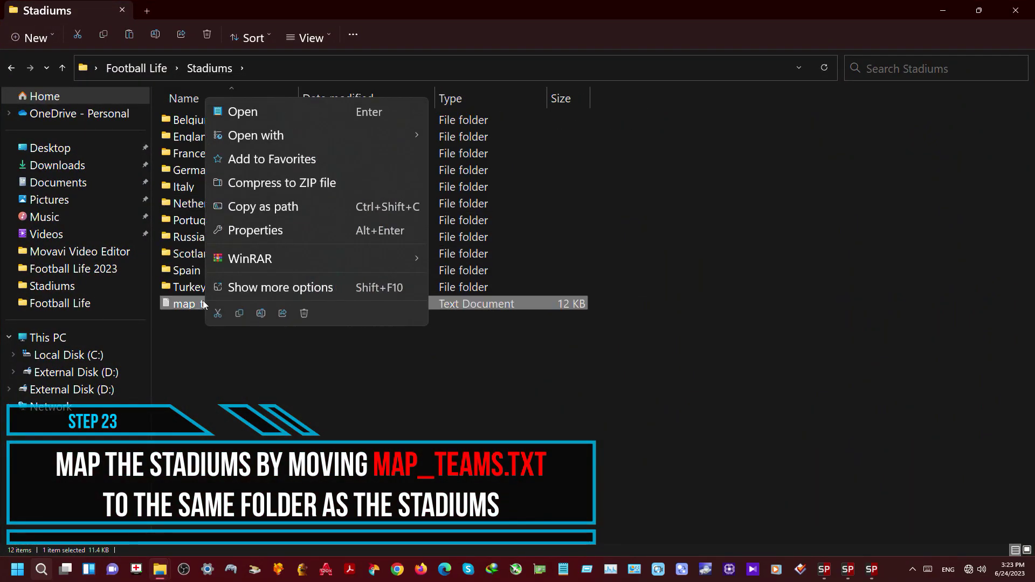
left_click(218, 313)
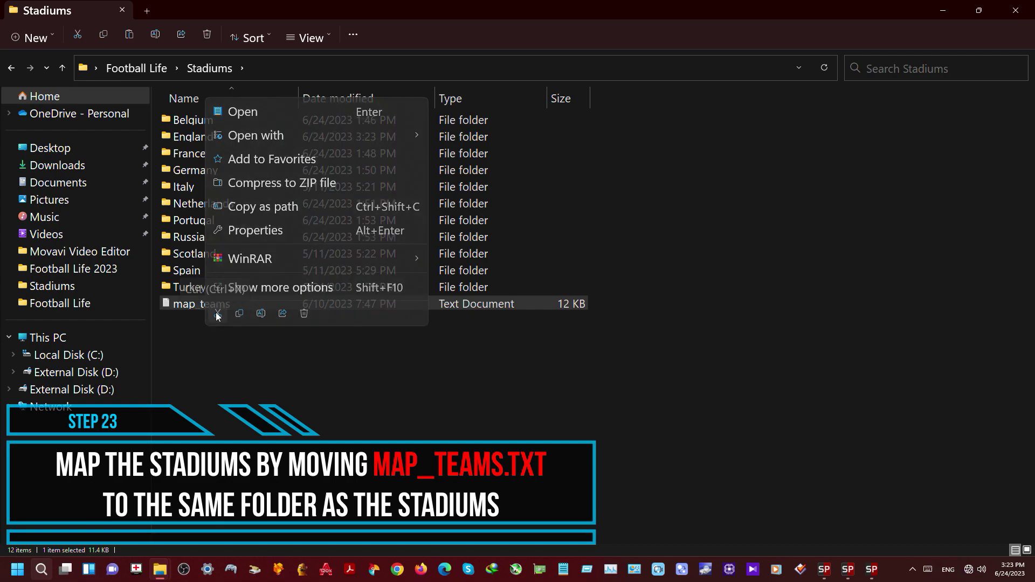
key("super+d")
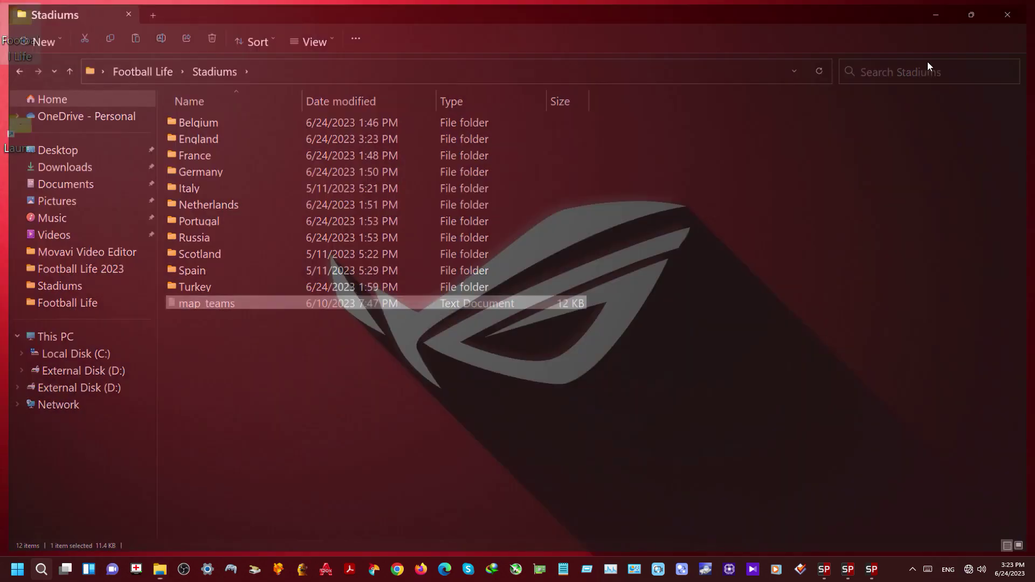
Paste map_teams into the game's SiderAddons\content\stadiums folder, replacing the file in the destination
left_click(159, 570)
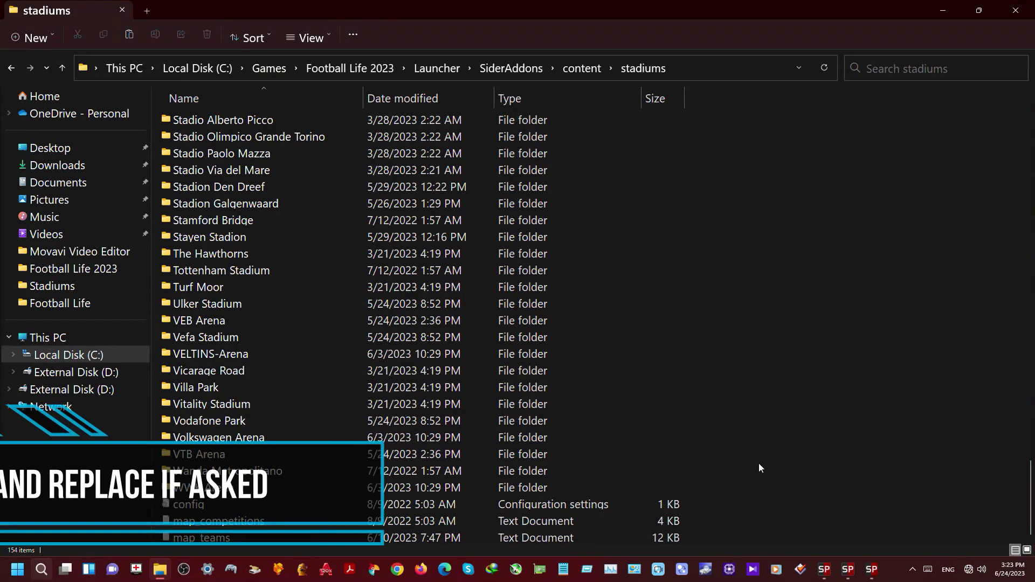
right_click(771, 451)
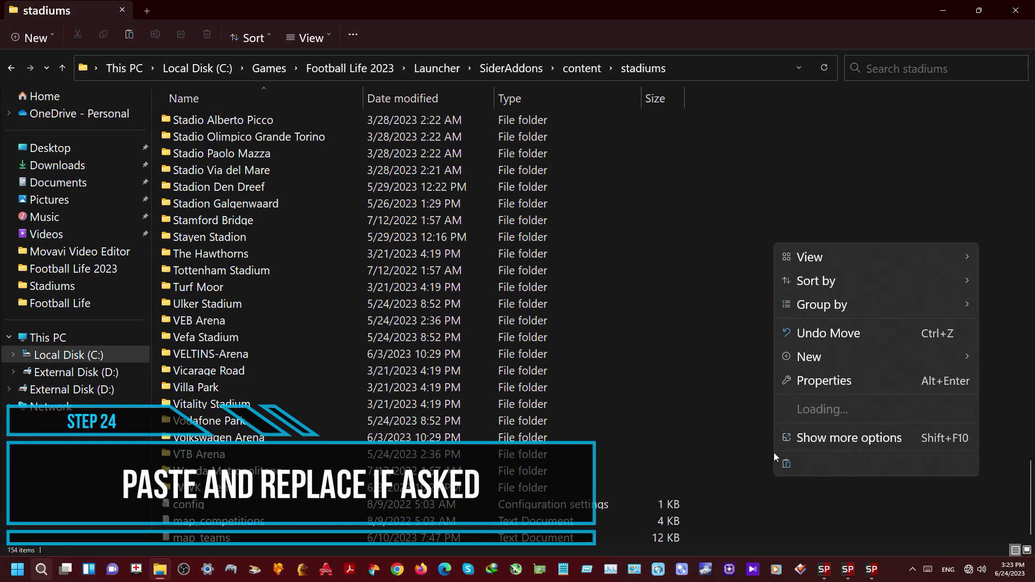
left_click(784, 458)
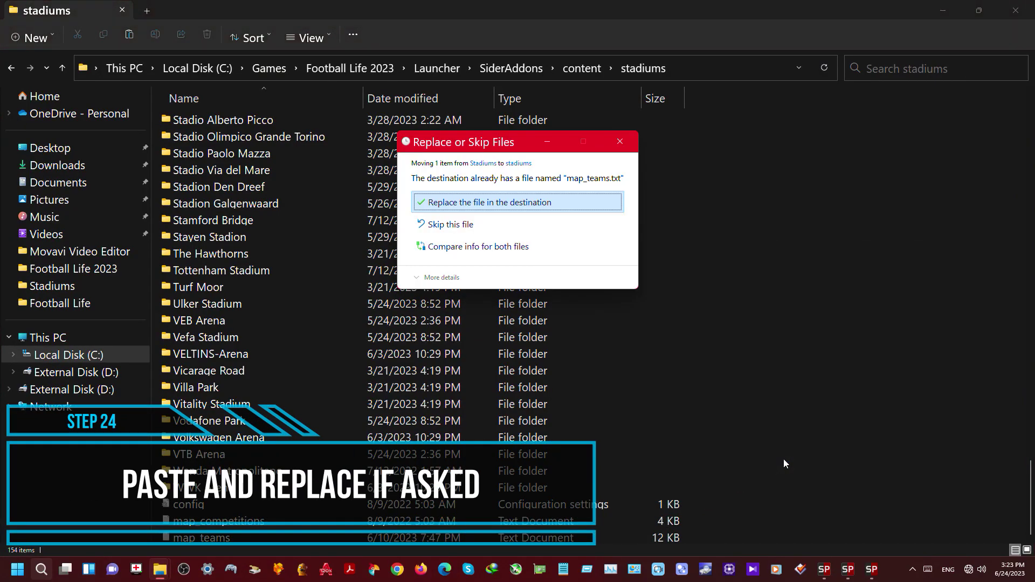
left_click(479, 203)
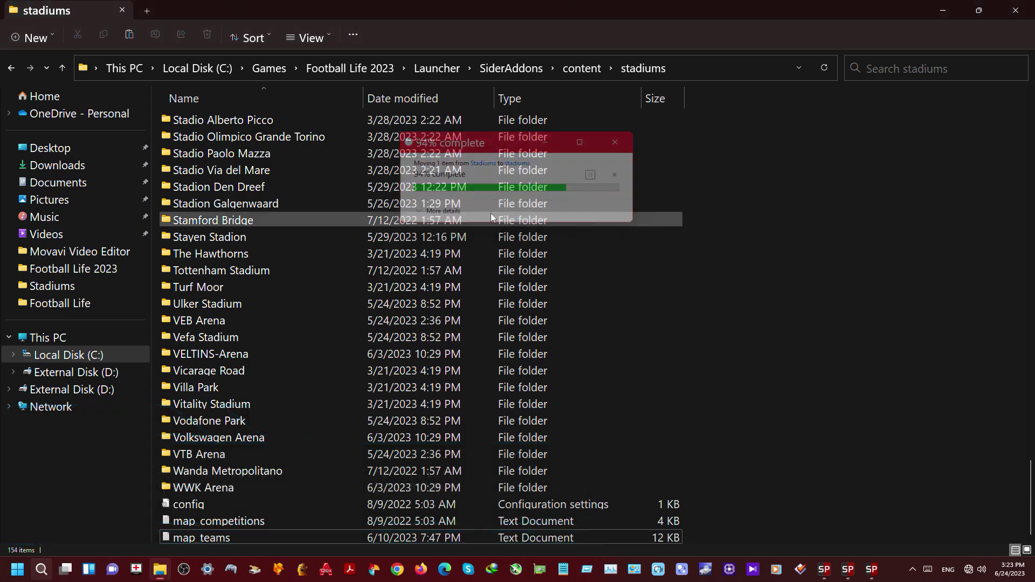
Refresh the game's stadiums folder
right_click(756, 445)
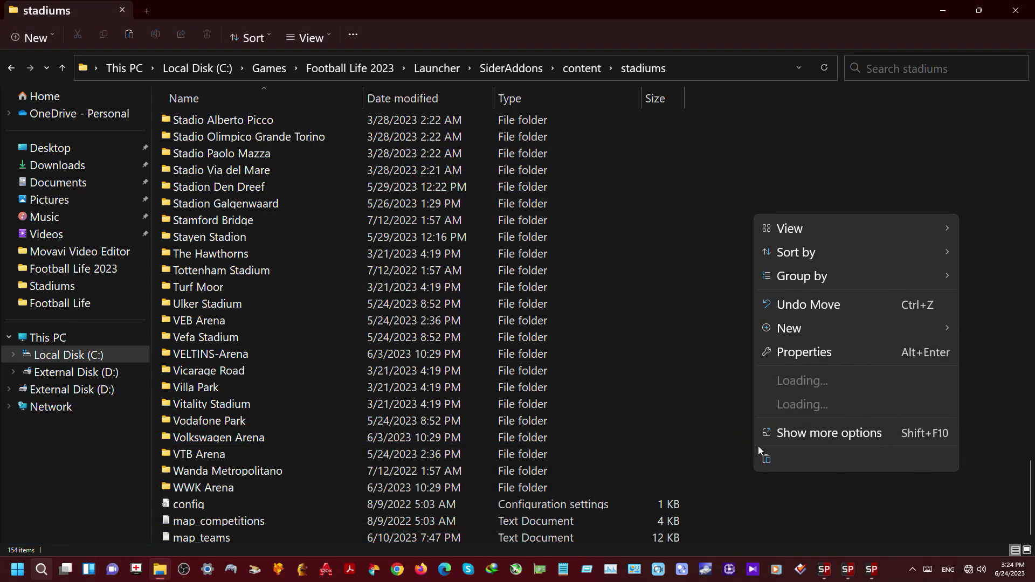
left_click(786, 432)
left_click(817, 276)
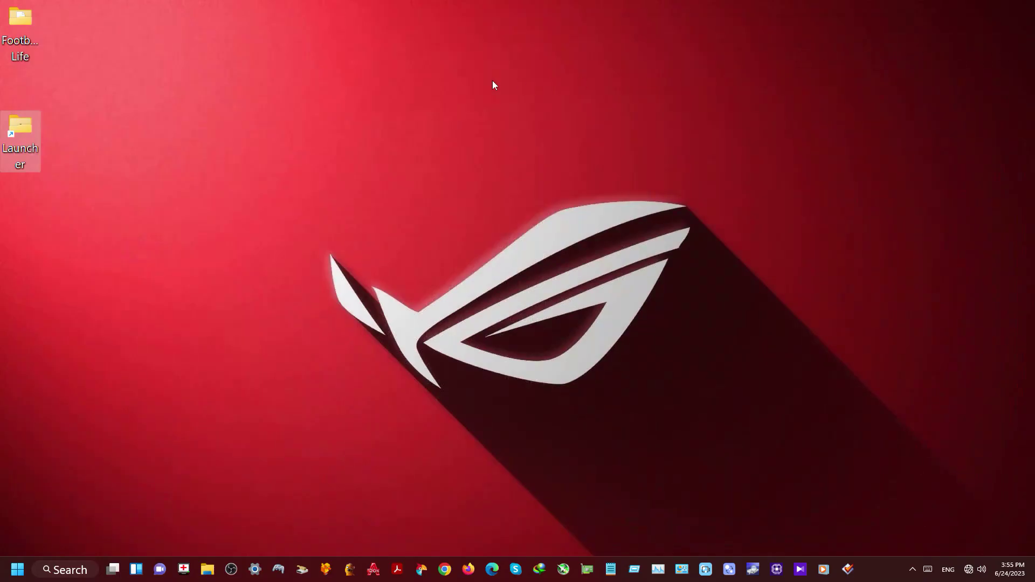
Run com233_eng as administrator from the Commentaries\eng folder inside Football Life
double_click(37, 24)
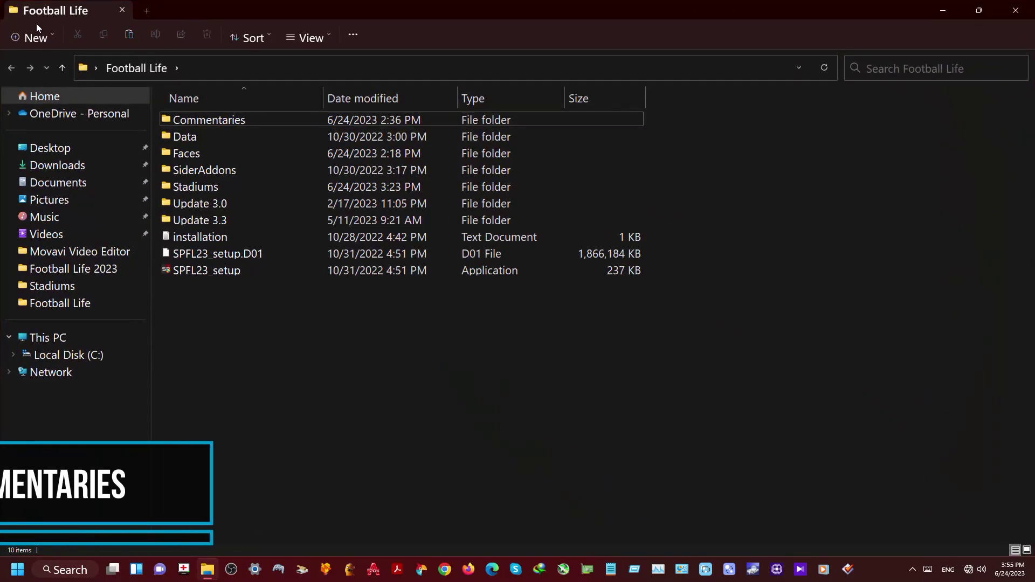
left_click(203, 121)
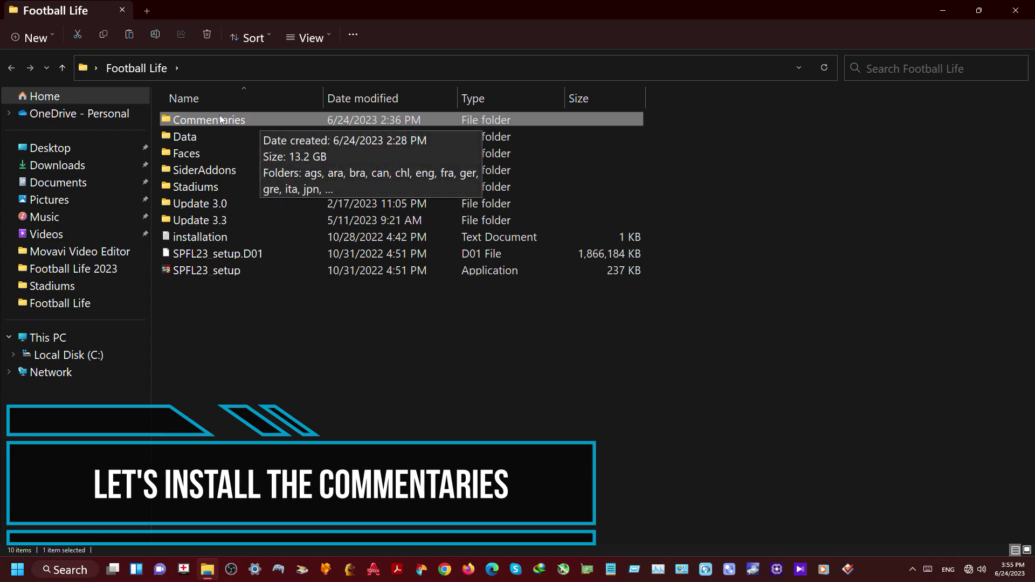
double_click(251, 120)
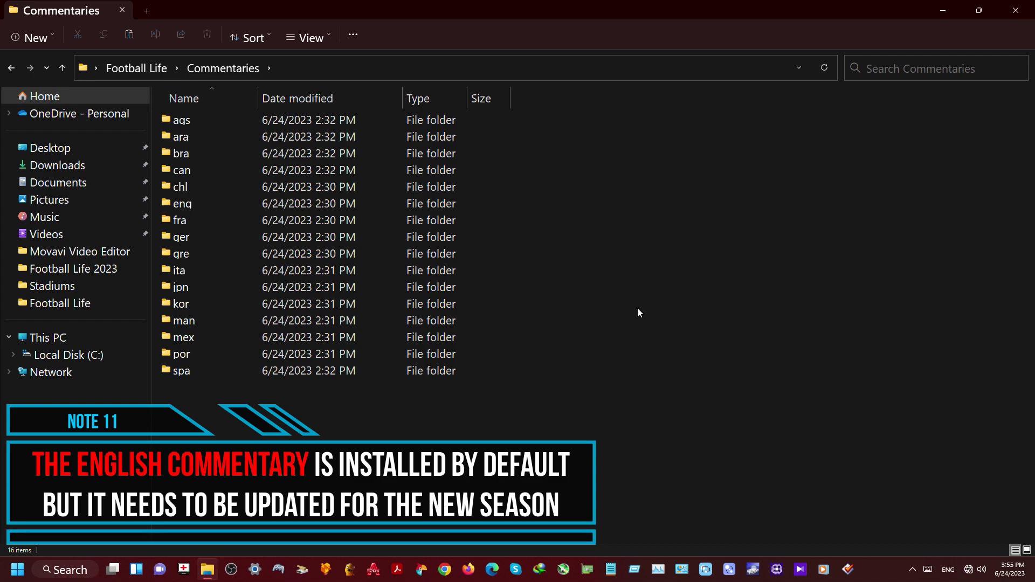
double_click(180, 205)
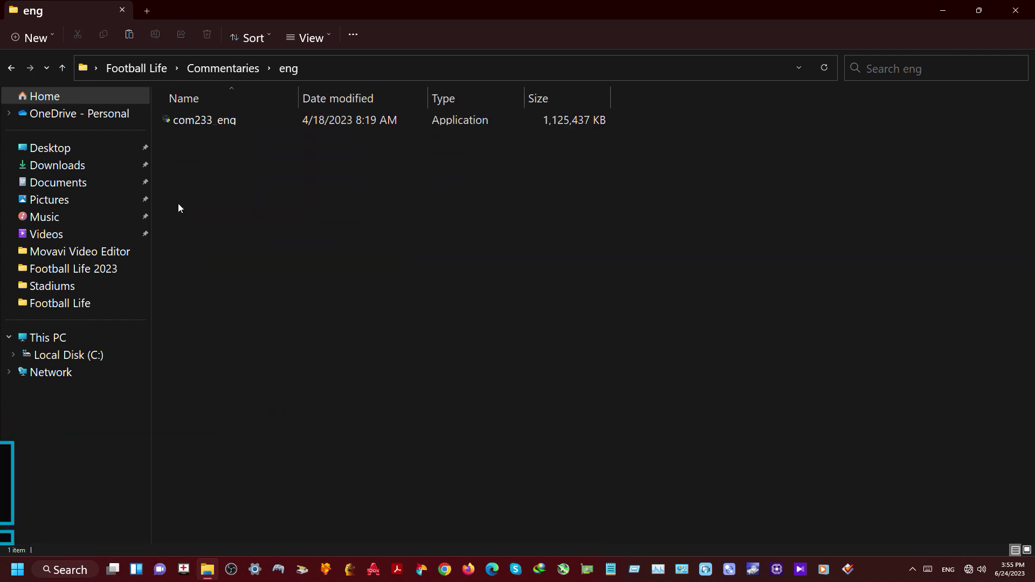
right_click(209, 125)
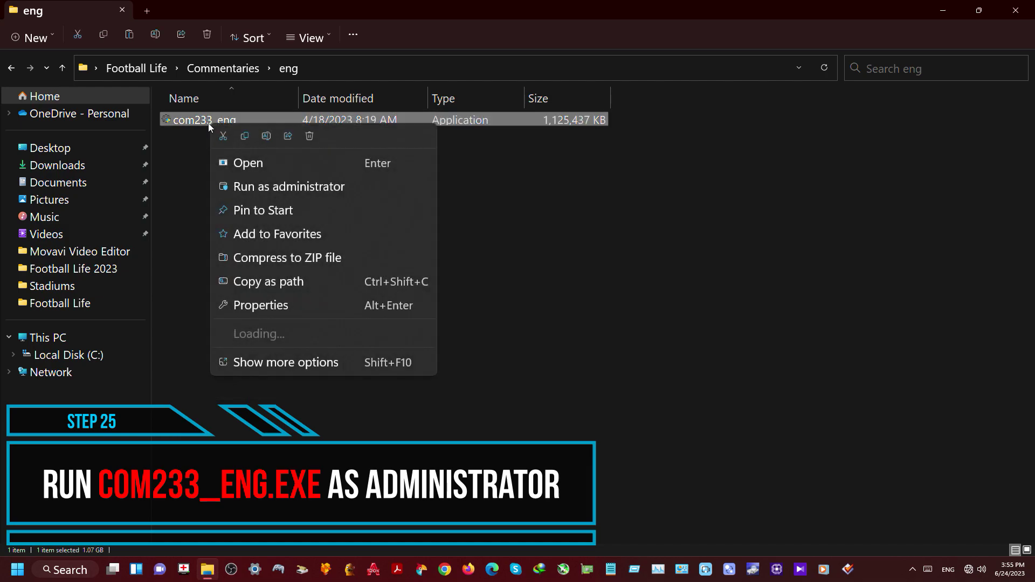
left_click(260, 194)
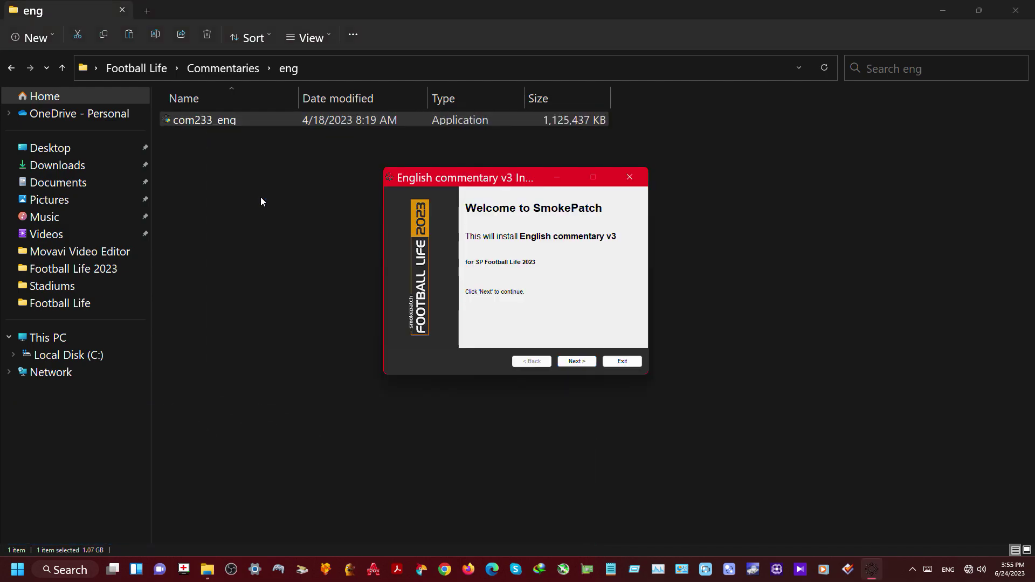
Advance the English commentary v3 installer to its directory page and clear it and the eng folder window from the desktop
left_click(580, 362)
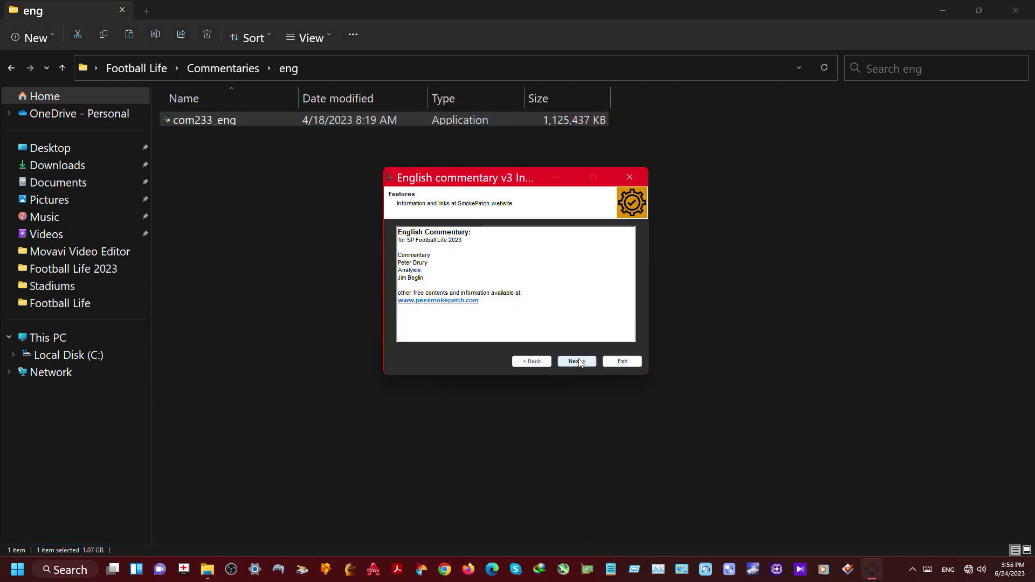
left_click(580, 363)
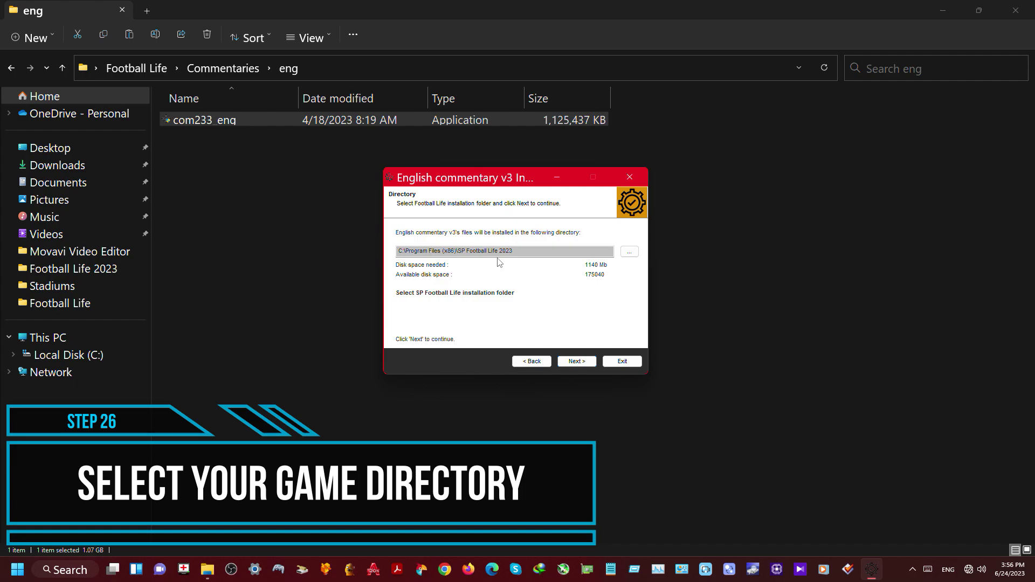
left_click(557, 177)
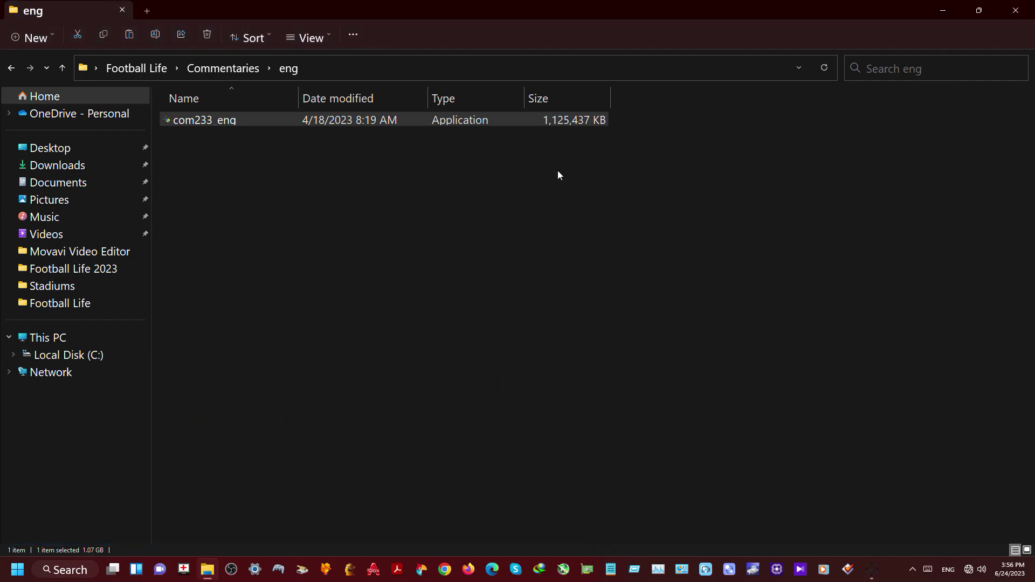
left_click(1015, 11)
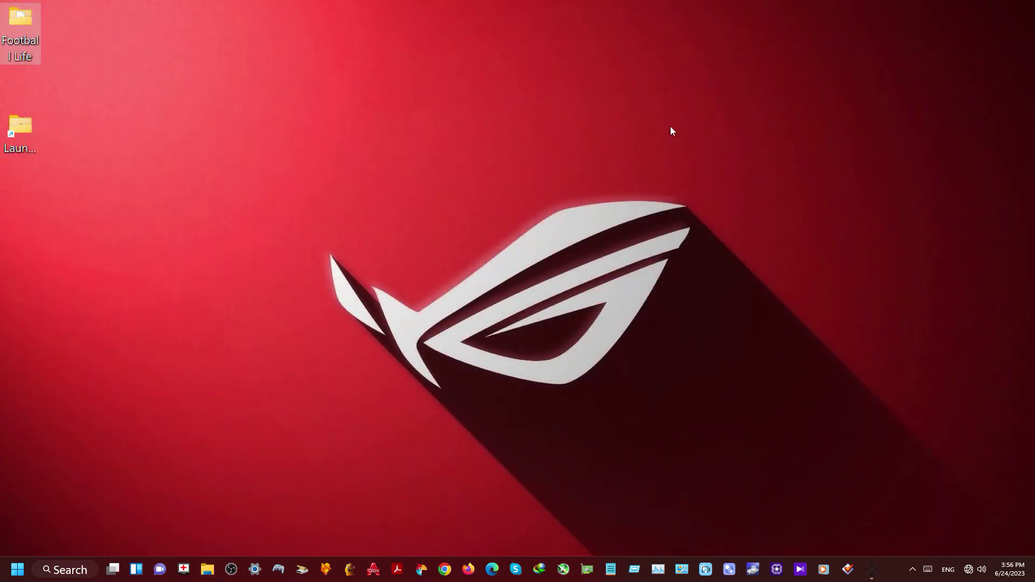
right_click(249, 182)
left_click(291, 269)
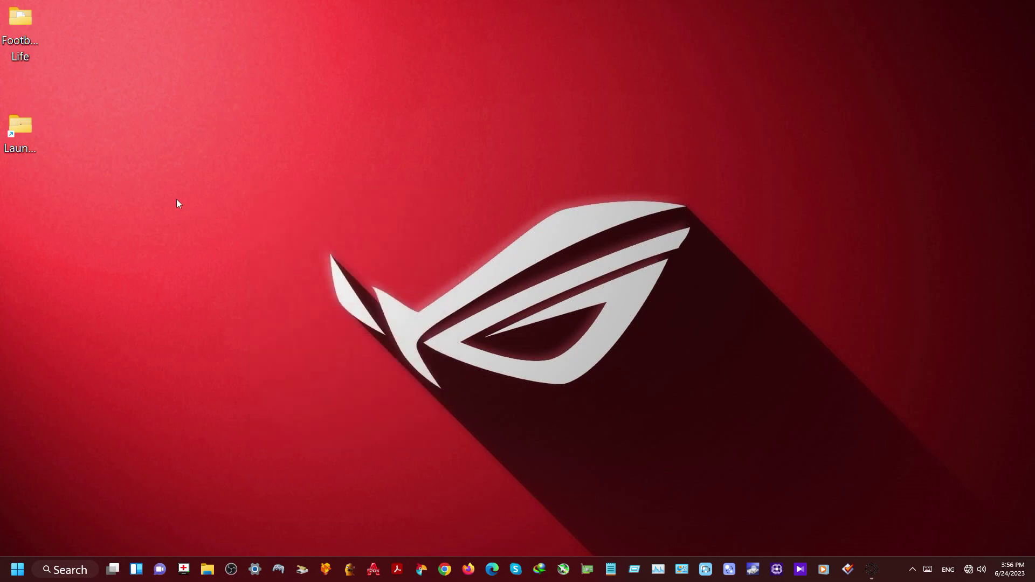
Run Settings as administrator from the Launcher folder and examine its display, keyboard and controller options
double_click(23, 135)
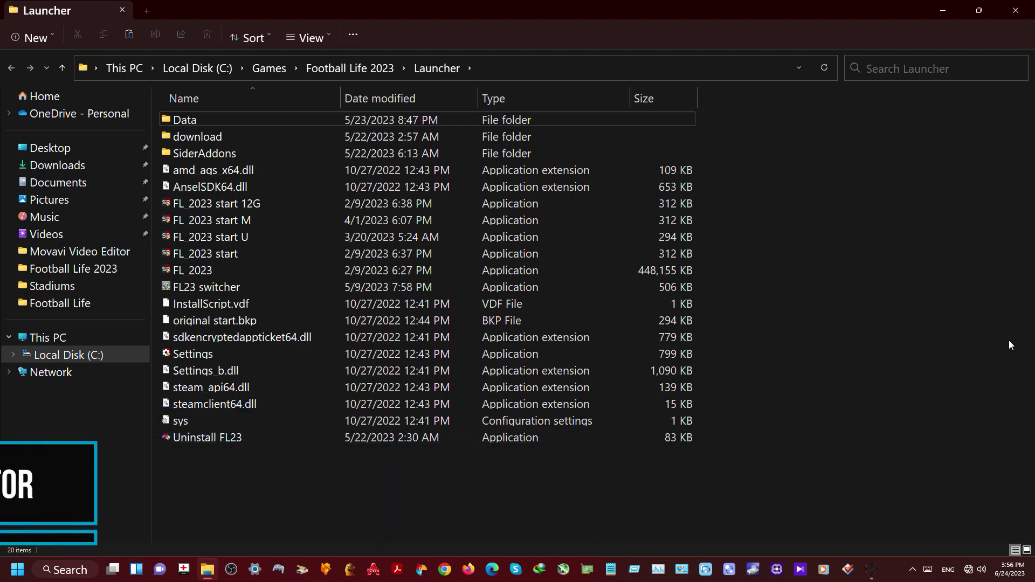
right_click(211, 356)
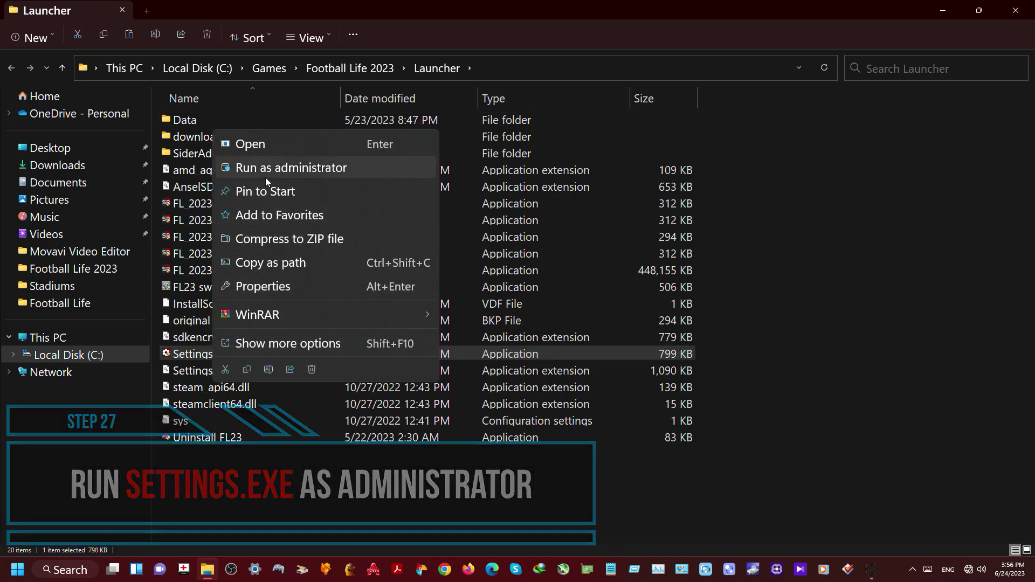
left_click(265, 175)
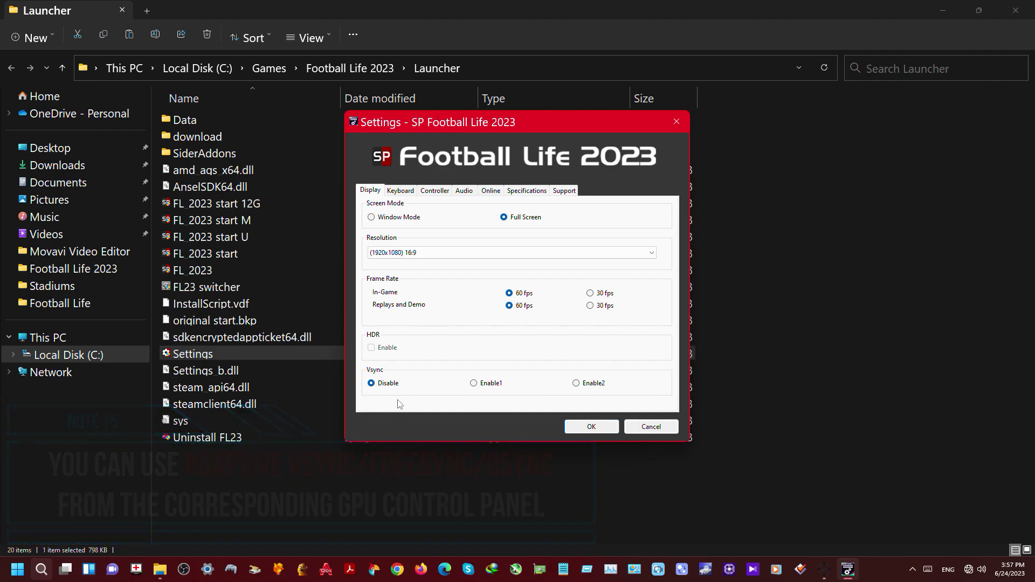
left_click(400, 191)
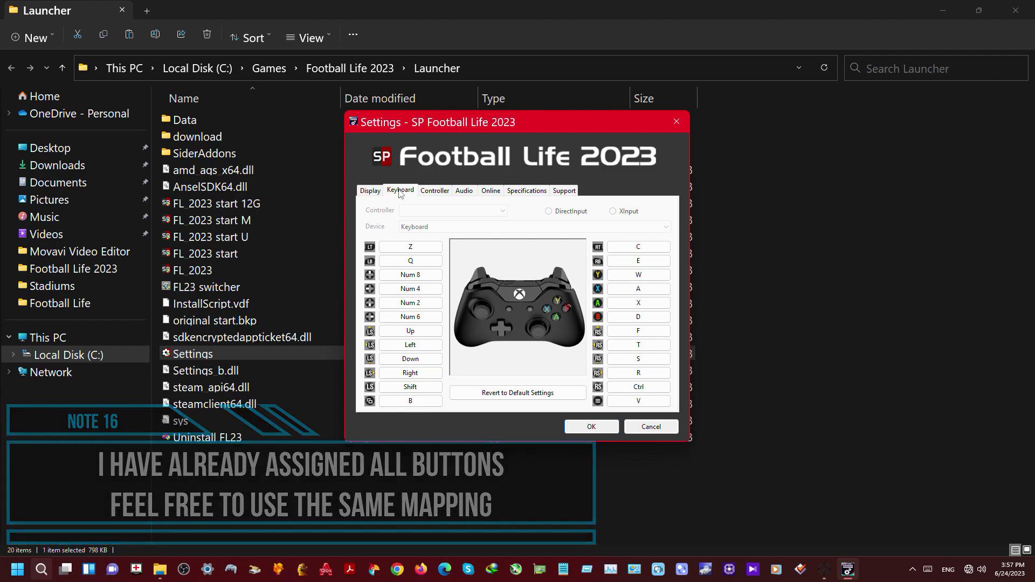
left_click(439, 192)
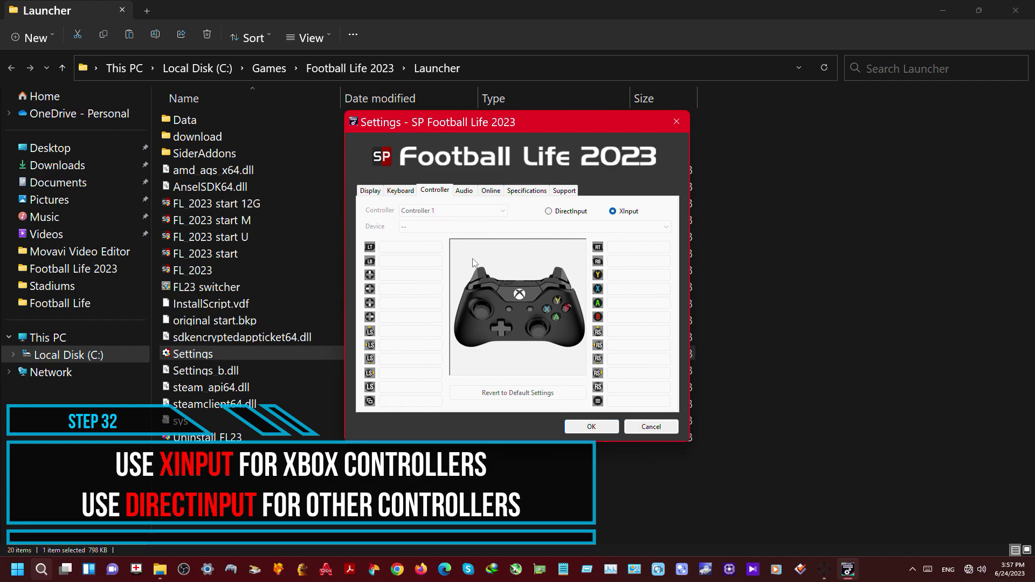
left_click(681, 122)
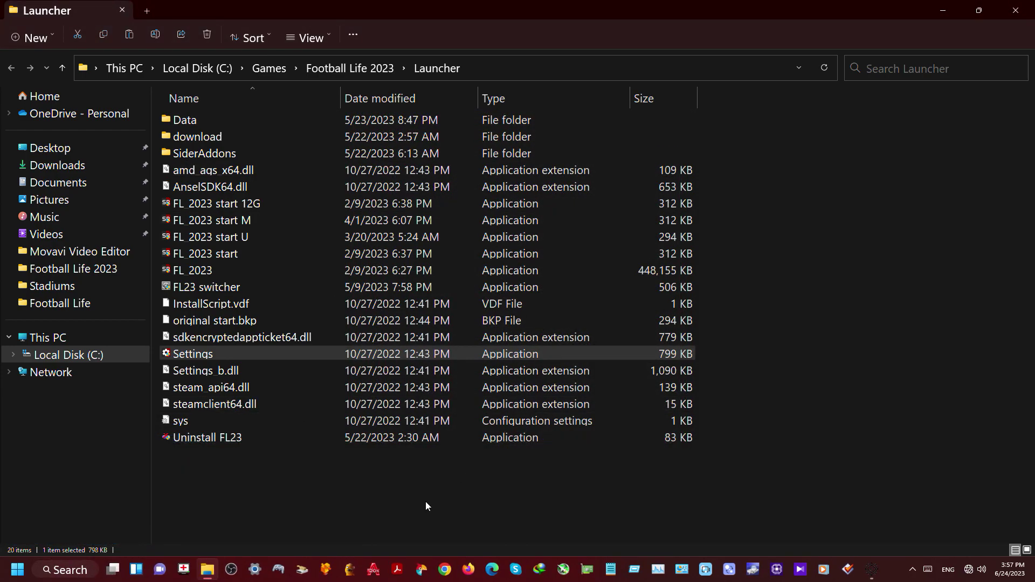
Refresh the Launcher folder and launch the game with FL_2023 start M
right_click(425, 499)
left_click(477, 485)
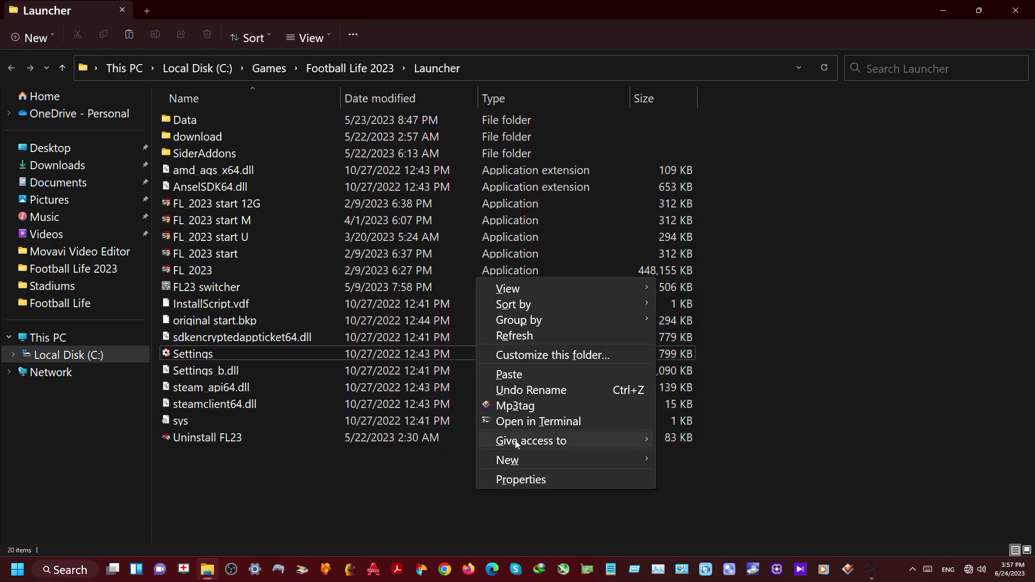
left_click(526, 334)
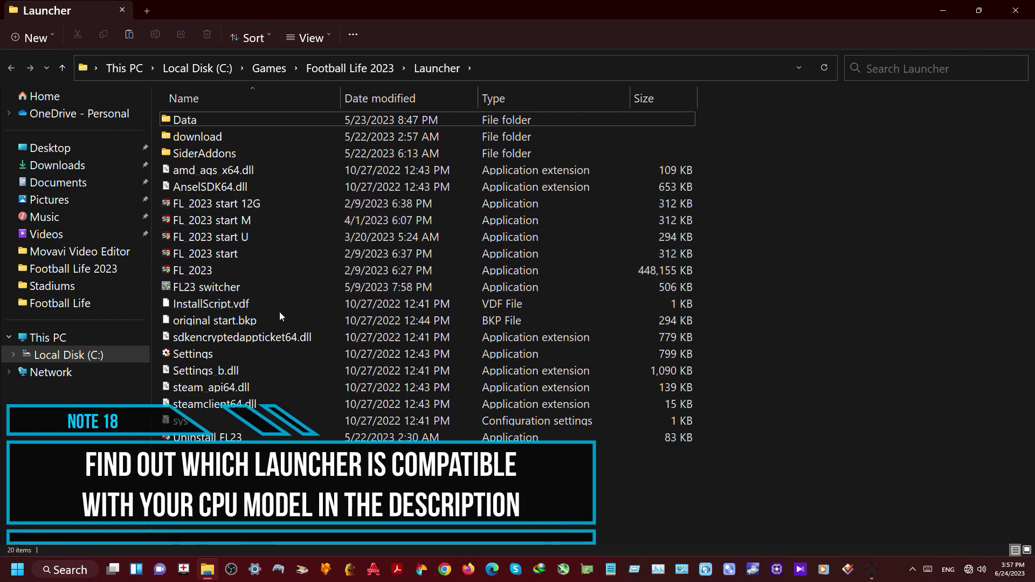
right_click(274, 219)
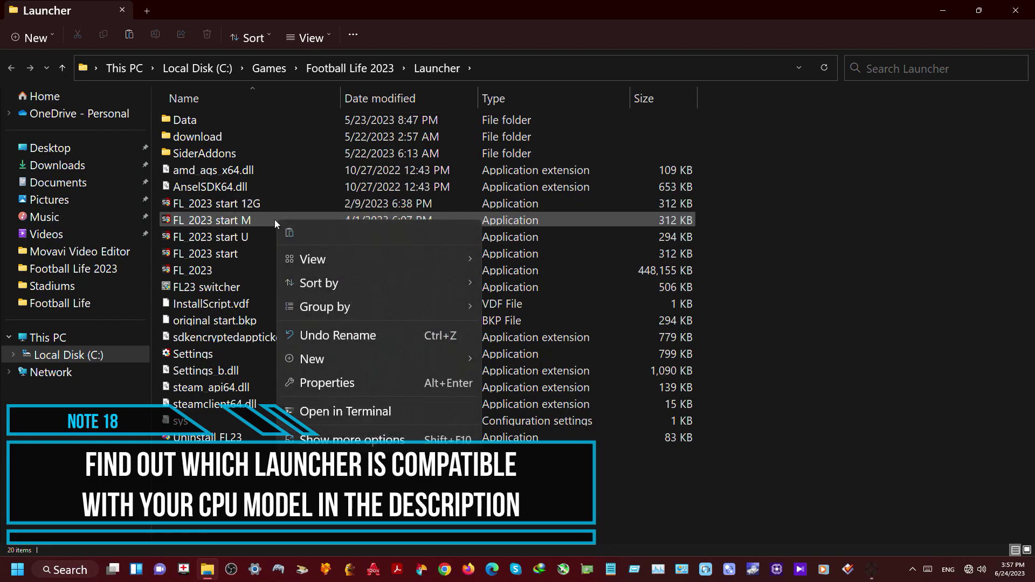
right_click(241, 220)
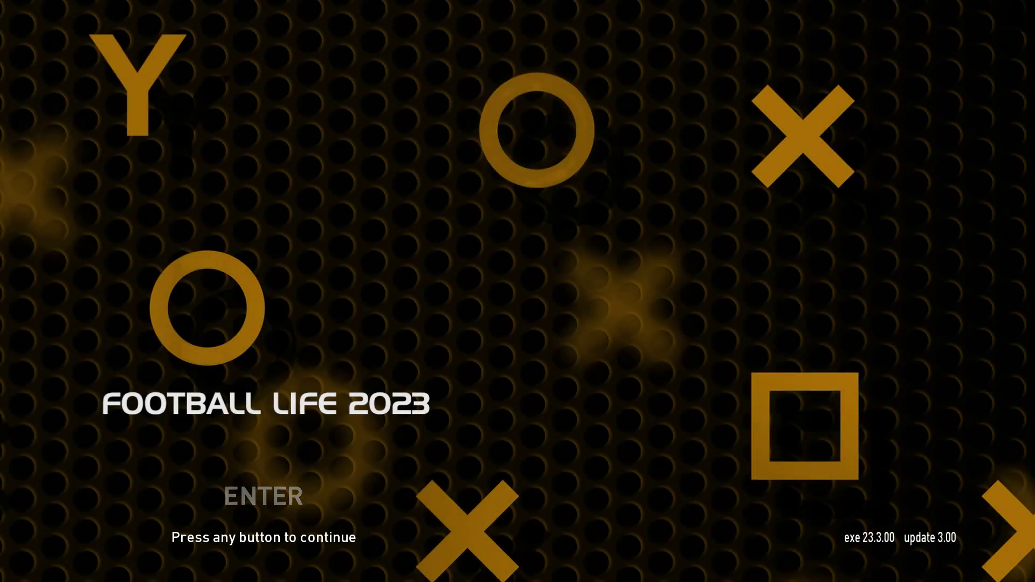
Continue past the title screen and open the game's Settings section
key("Return")
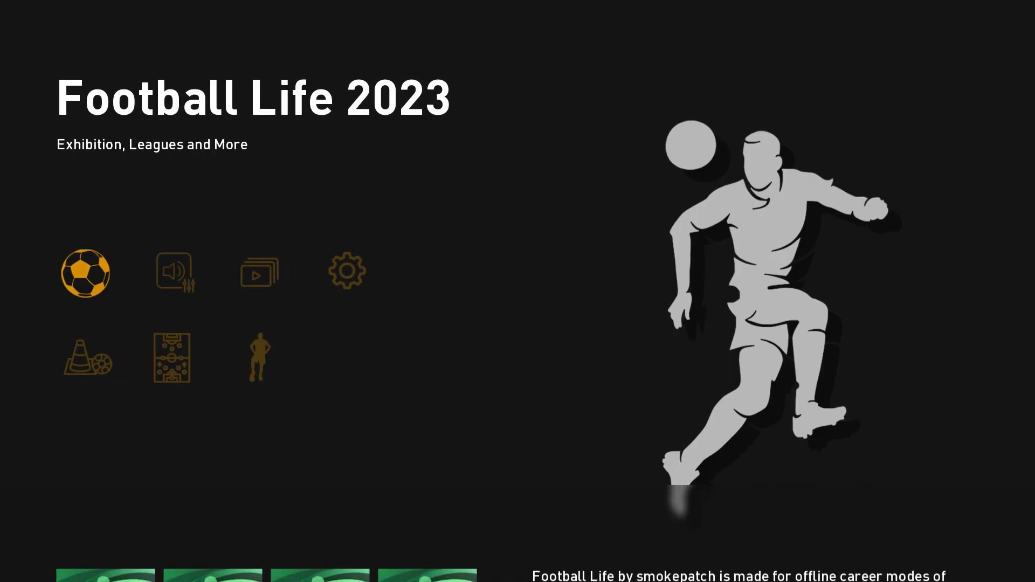
key("Right")
key("Right")
key("Right")
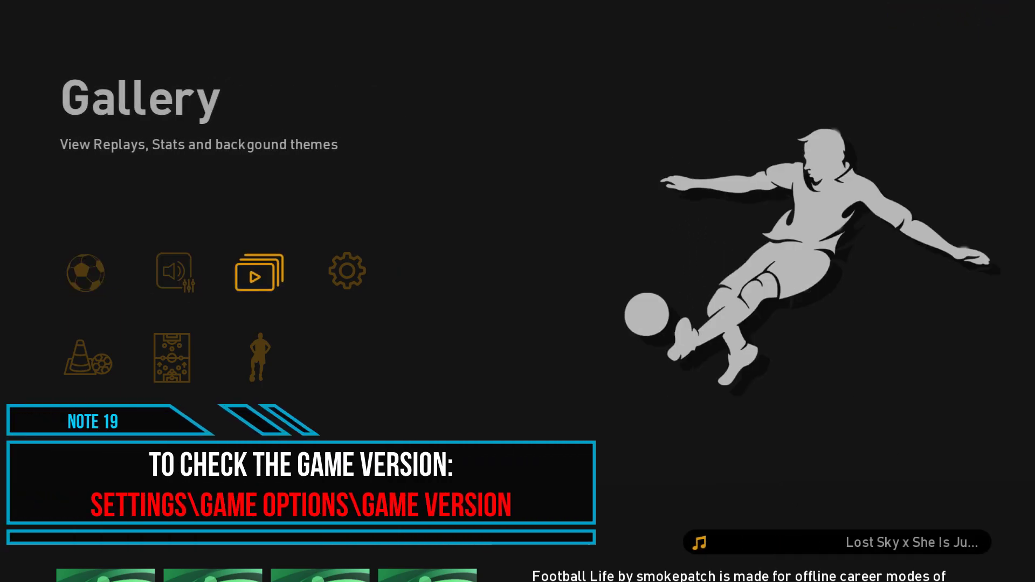
key("Return")
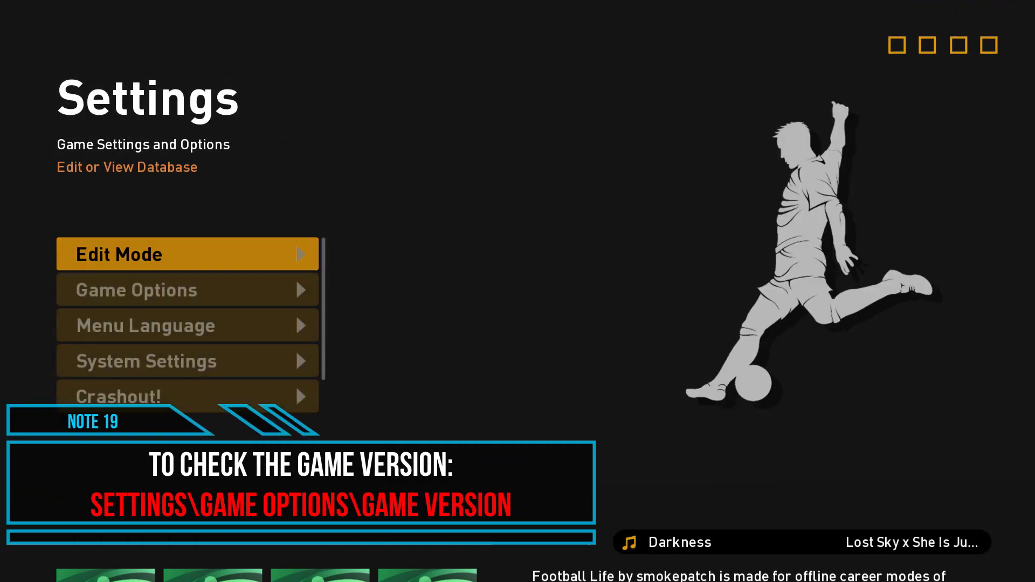
Check the Game Version information in Game Options and return to Settings
key("Down")
key("Return")
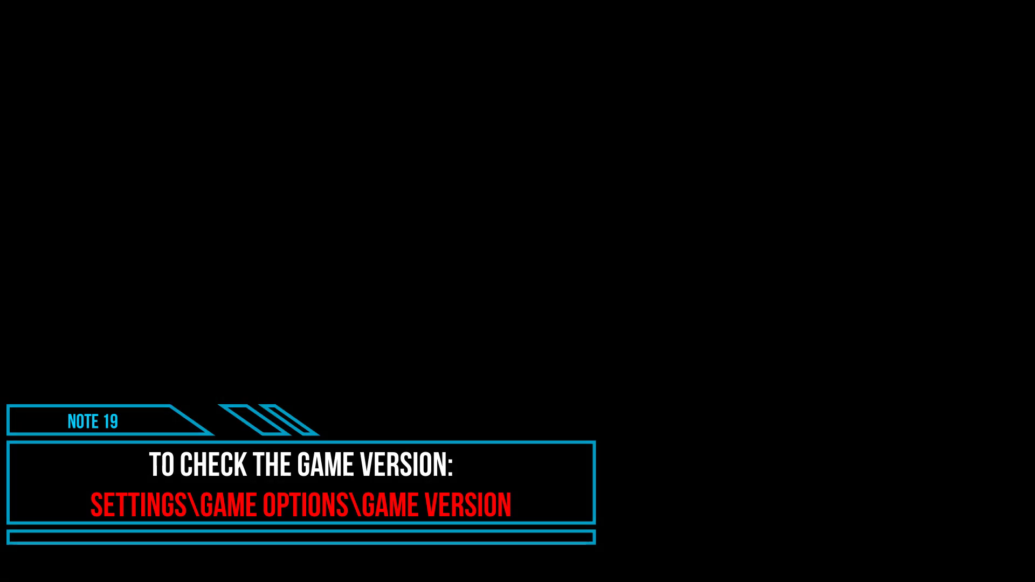
key("Up")
key("Up")
key("Return")
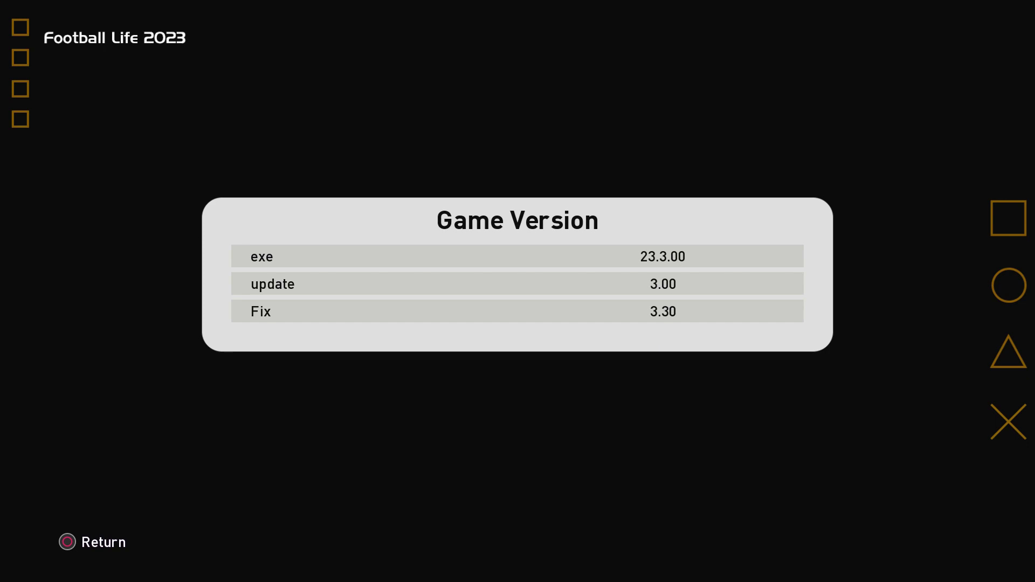
key("Escape")
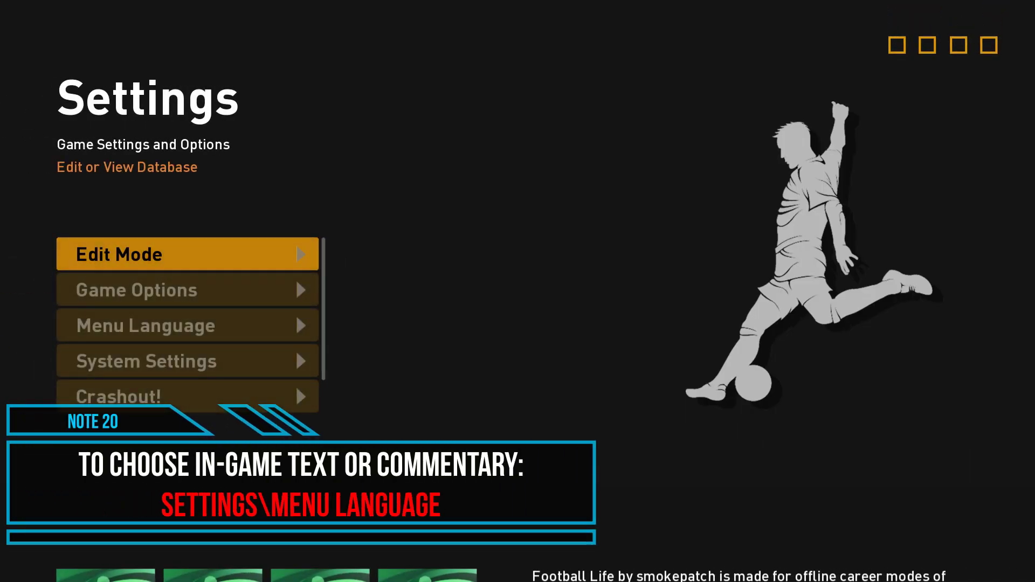
Look through the full list of In-game Text languages in the Menu Language settings
key("Down")
key("Down")
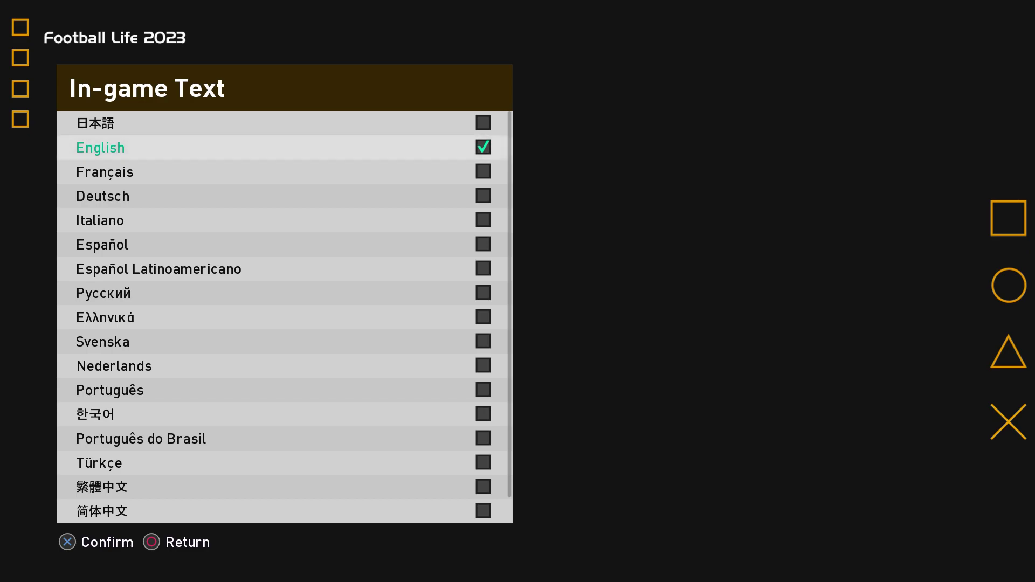
key("Down")
key("Down")
key("Down")
key("Down")
key("Down")
key("Down")
key("Down")
key("Down")
key("Down")
key("Down")
key("Down")
key("Down")
key("Down")
key("Down")
key("Down")
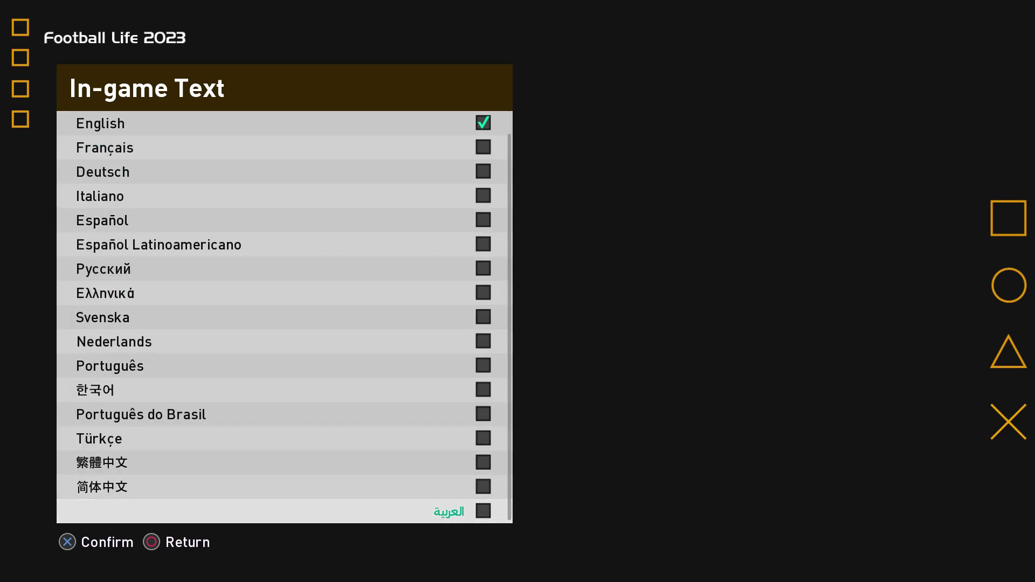
key("Up")
key("Up")
key("Up")
key("Up")
key("Up")
key("Up")
key("Up")
key("Up")
key("Up")
key("Up")
key("Up")
key("Up")
key("Up")
key("Up")
key("Up")
key("Up")
key("Up")
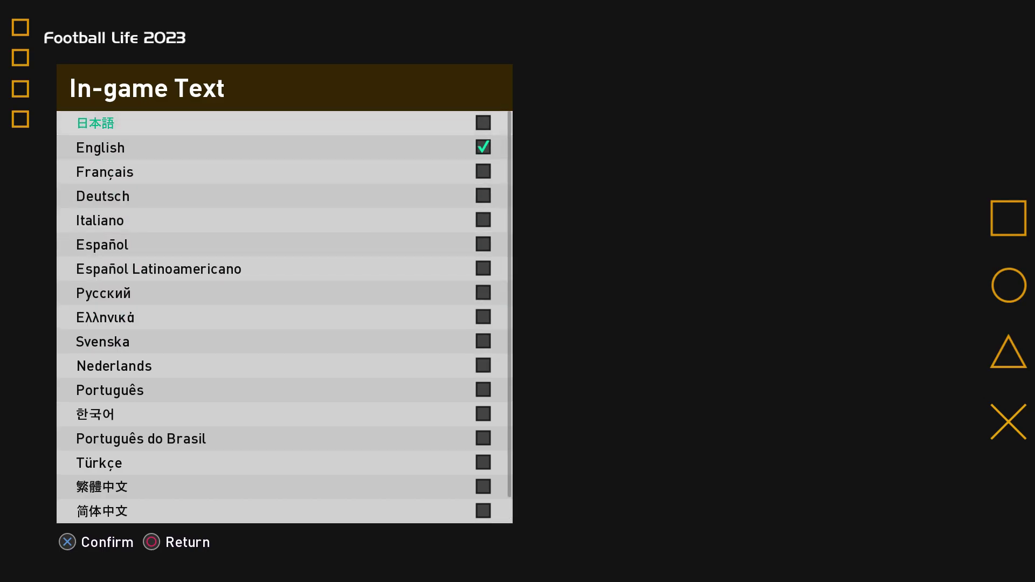
key("Escape")
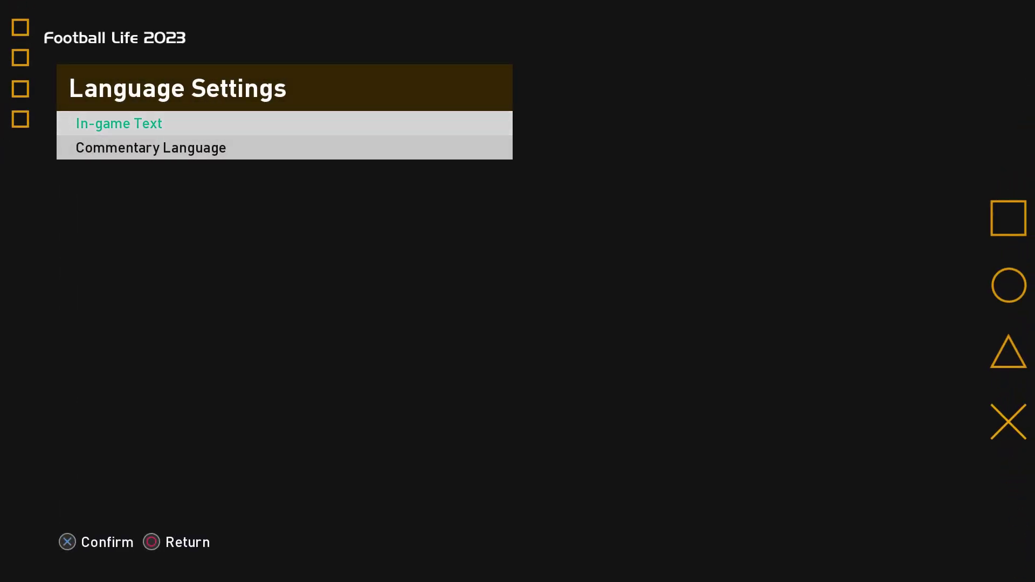
Examine the Commentary Language list and return to the main menu
key("Down")
key("Return")
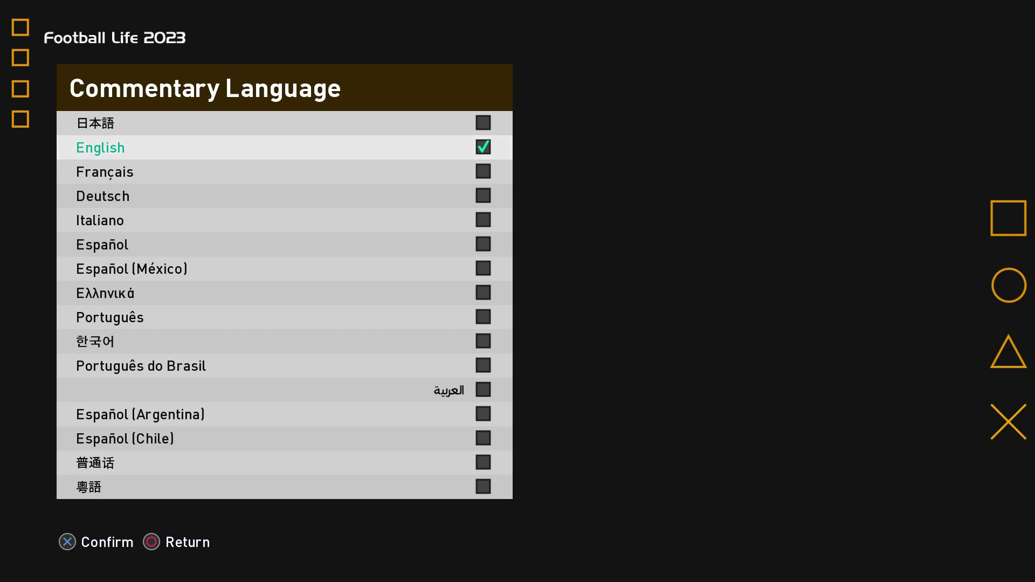
key("Return")
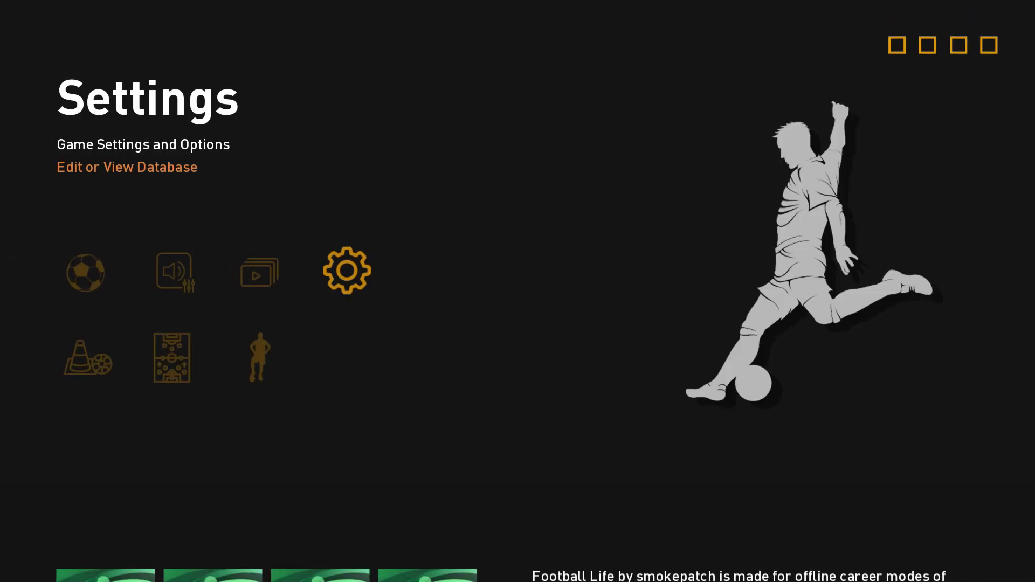
Start a Local Match and move User 1's controller to the middle column between Home and Away
key("Left")
key("Left")
key("Left")
key("Return")
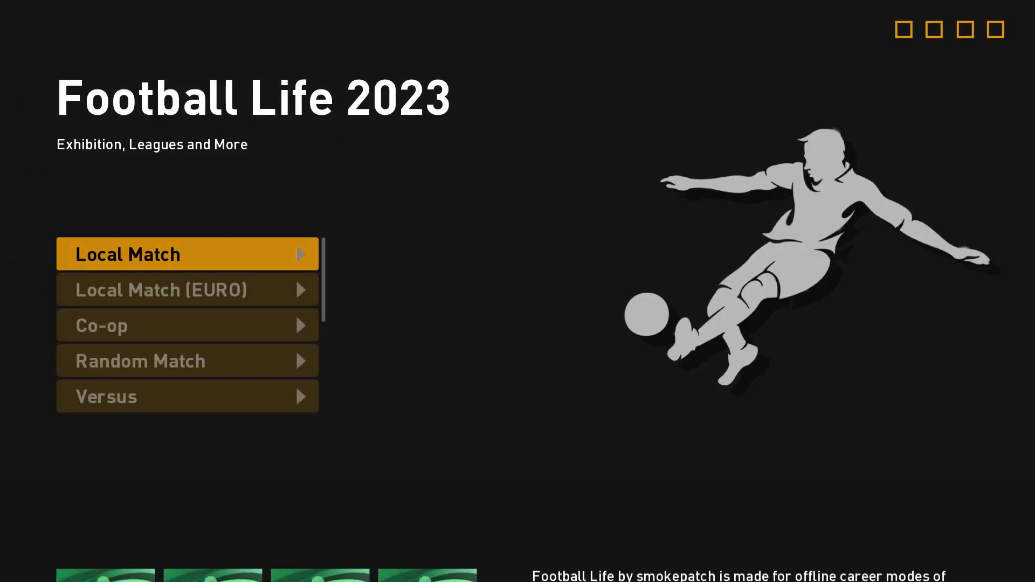
key("Return")
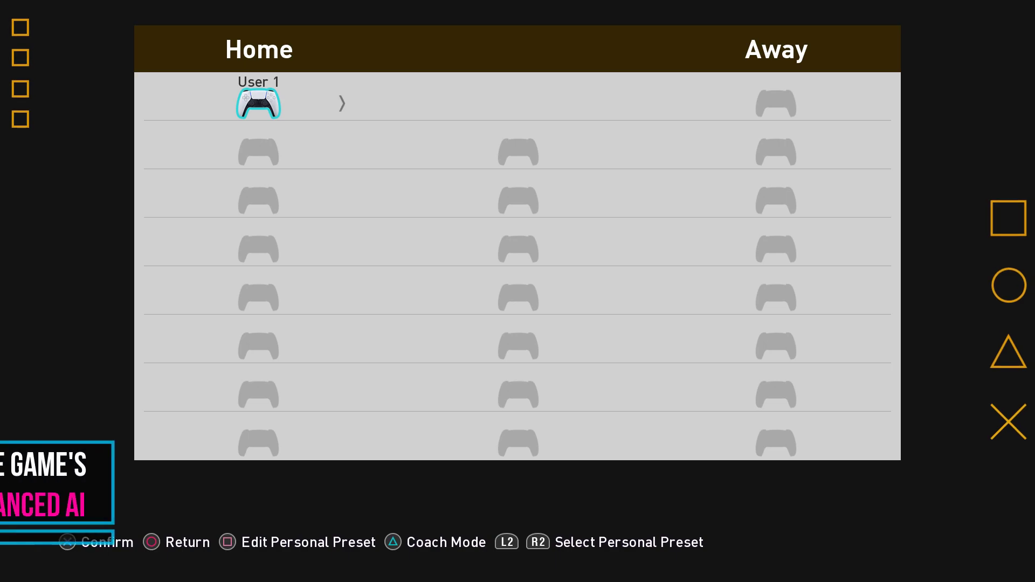
key("Right")
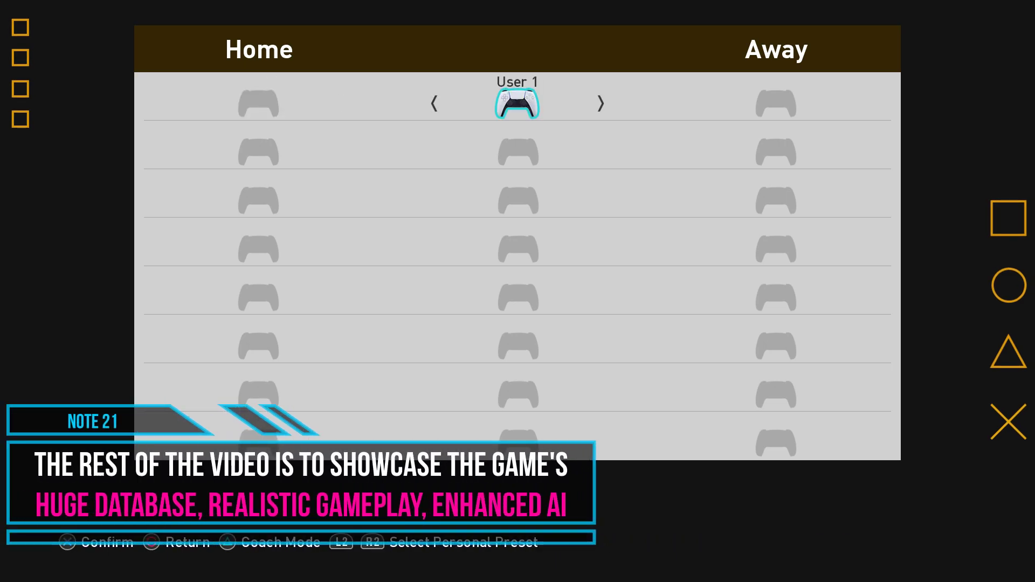